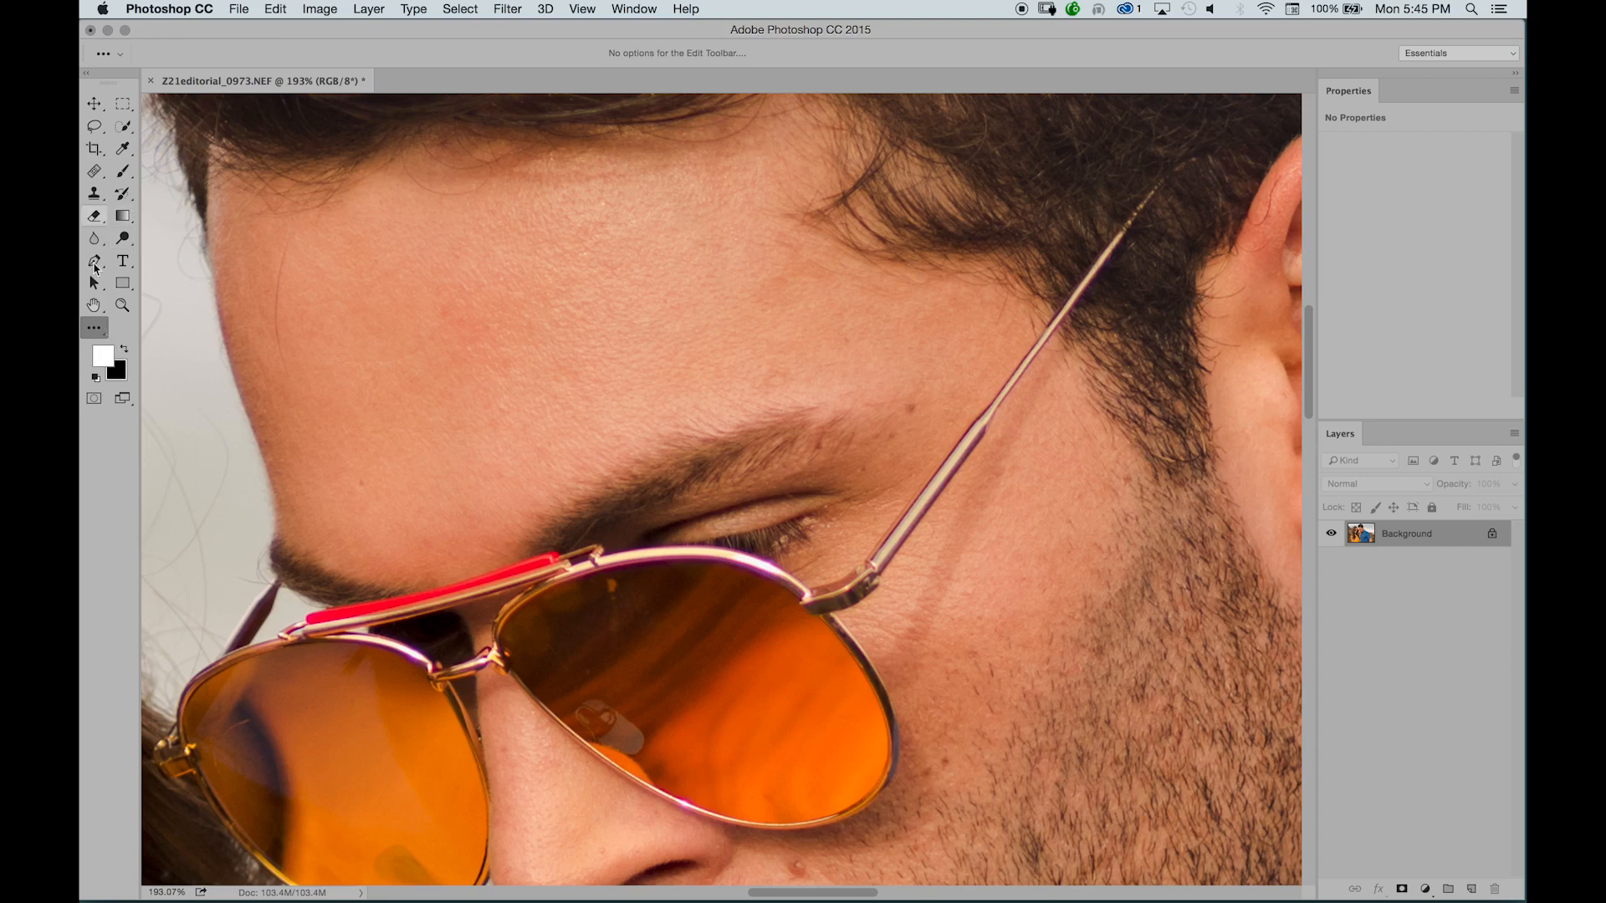
- Switch the toolbar to a single column and back to two columns
{"action": "left_click", "coordinate": [87, 74]}
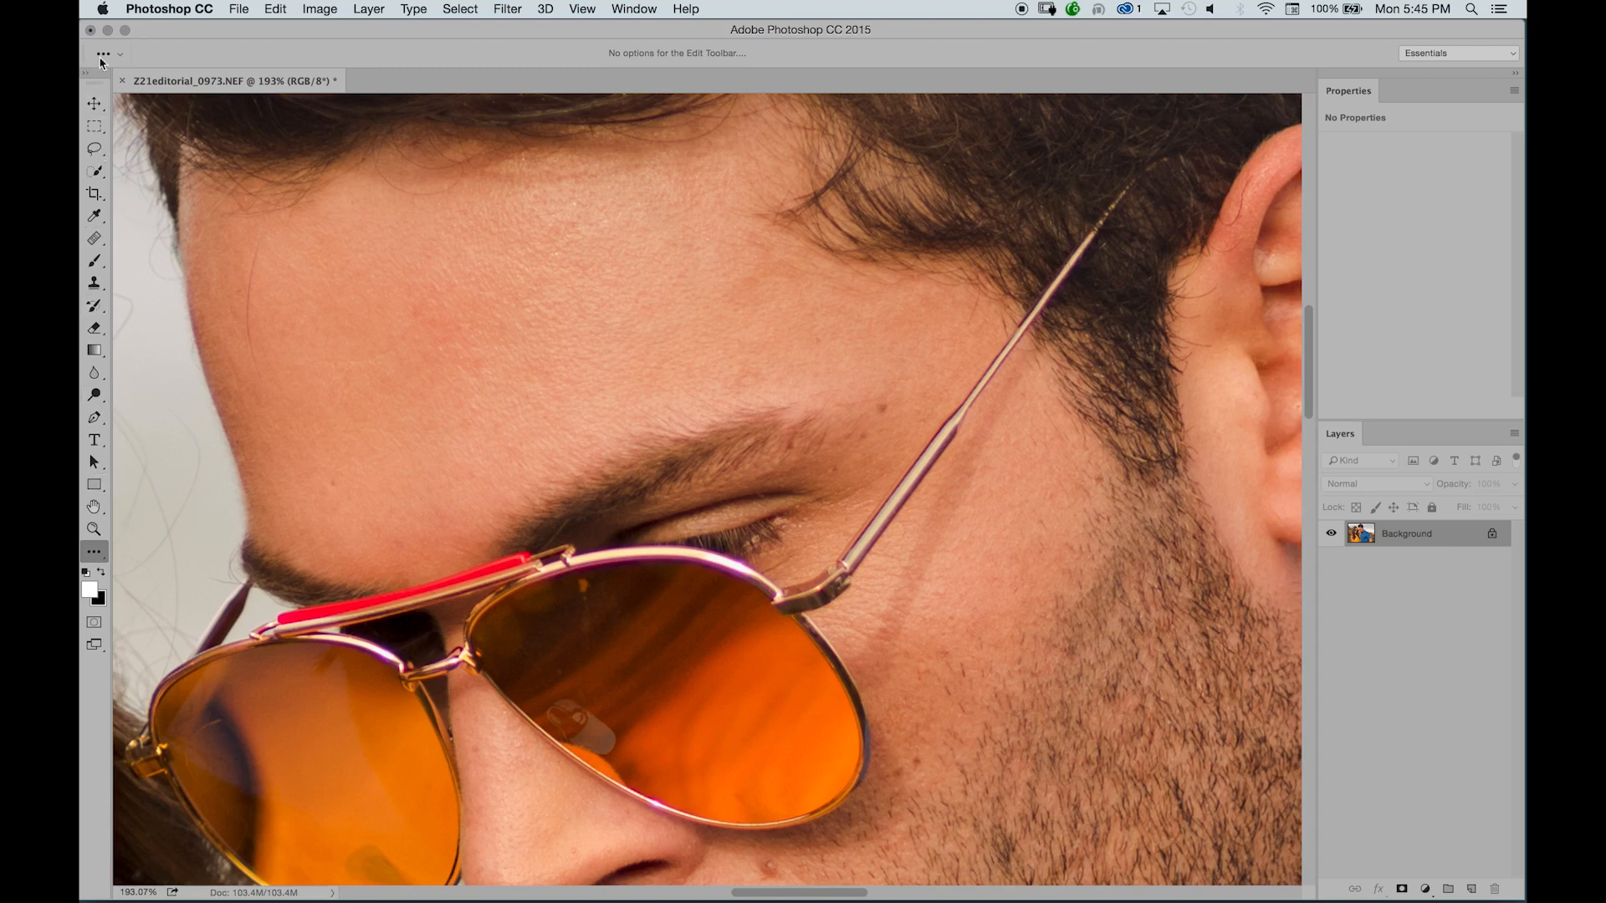
{"action": "left_click", "coordinate": [85, 76]}
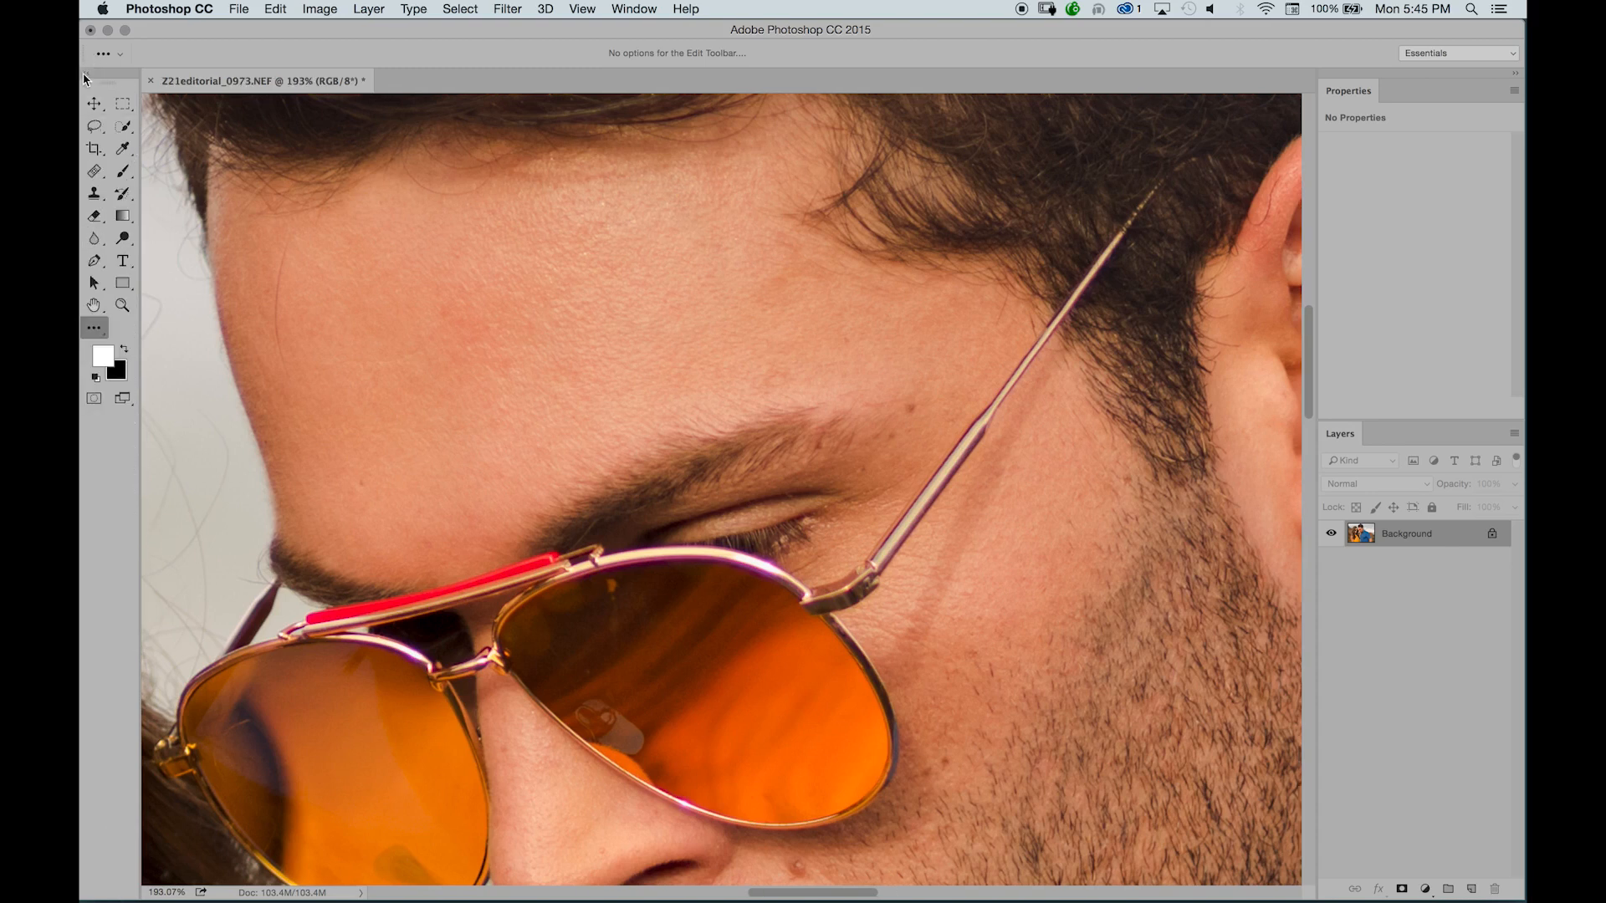
- Open the Customize Toolbar dialog and look through the full list of toolbar tools
{"action": "left_click", "coordinate": [96, 335]}
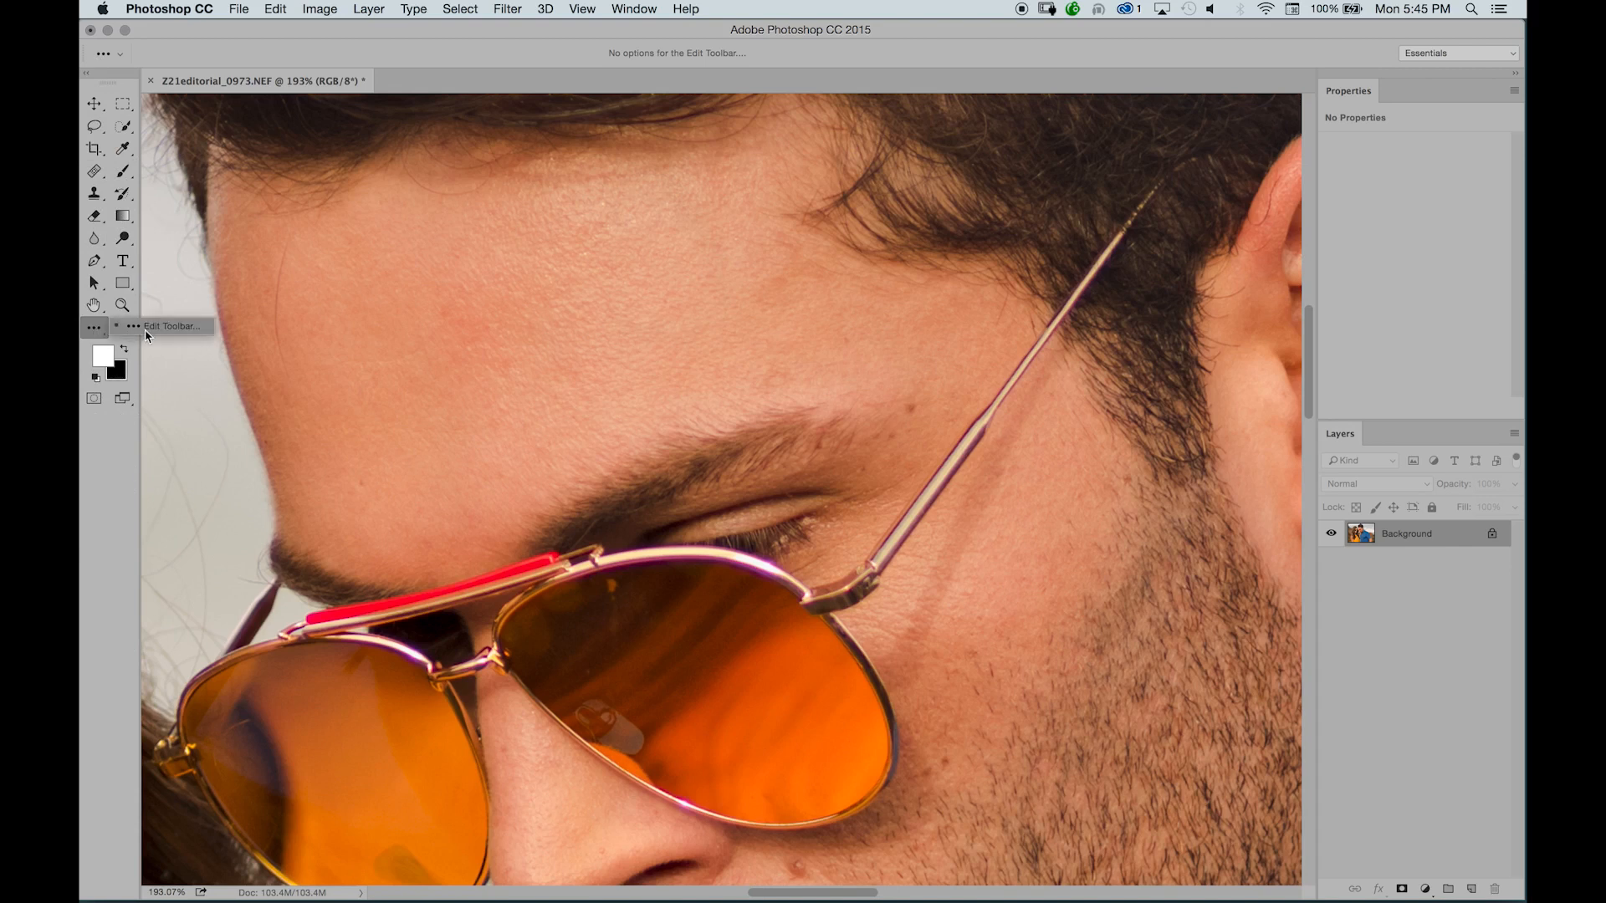
{"action": "left_click", "coordinate": [92, 329]}
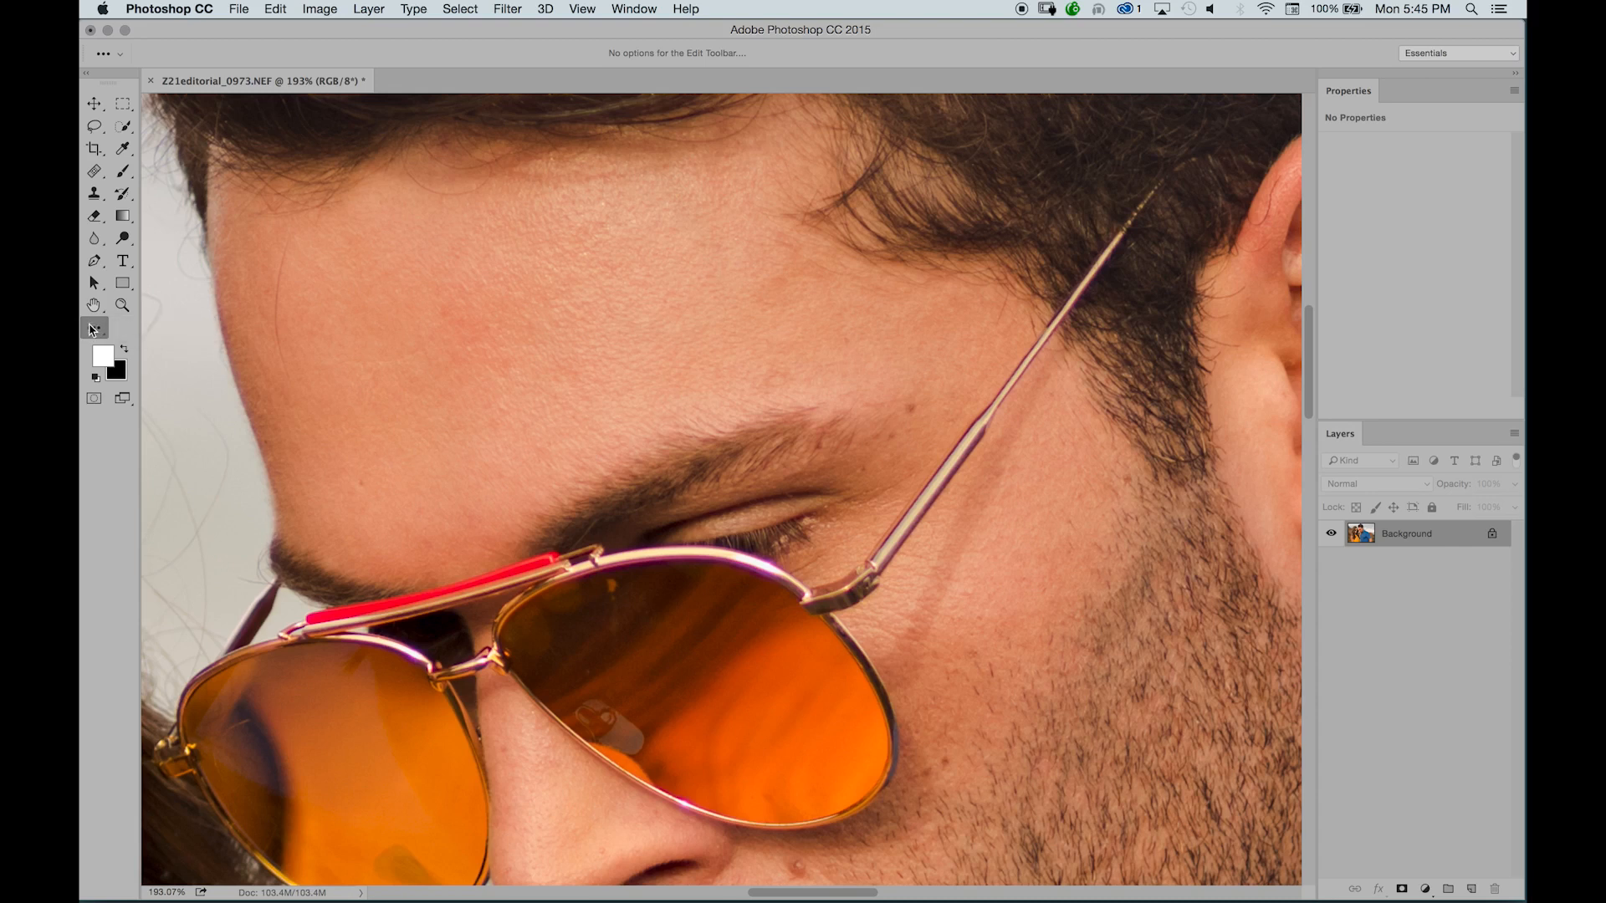
{"action": "left_click", "coordinate": [94, 329]}
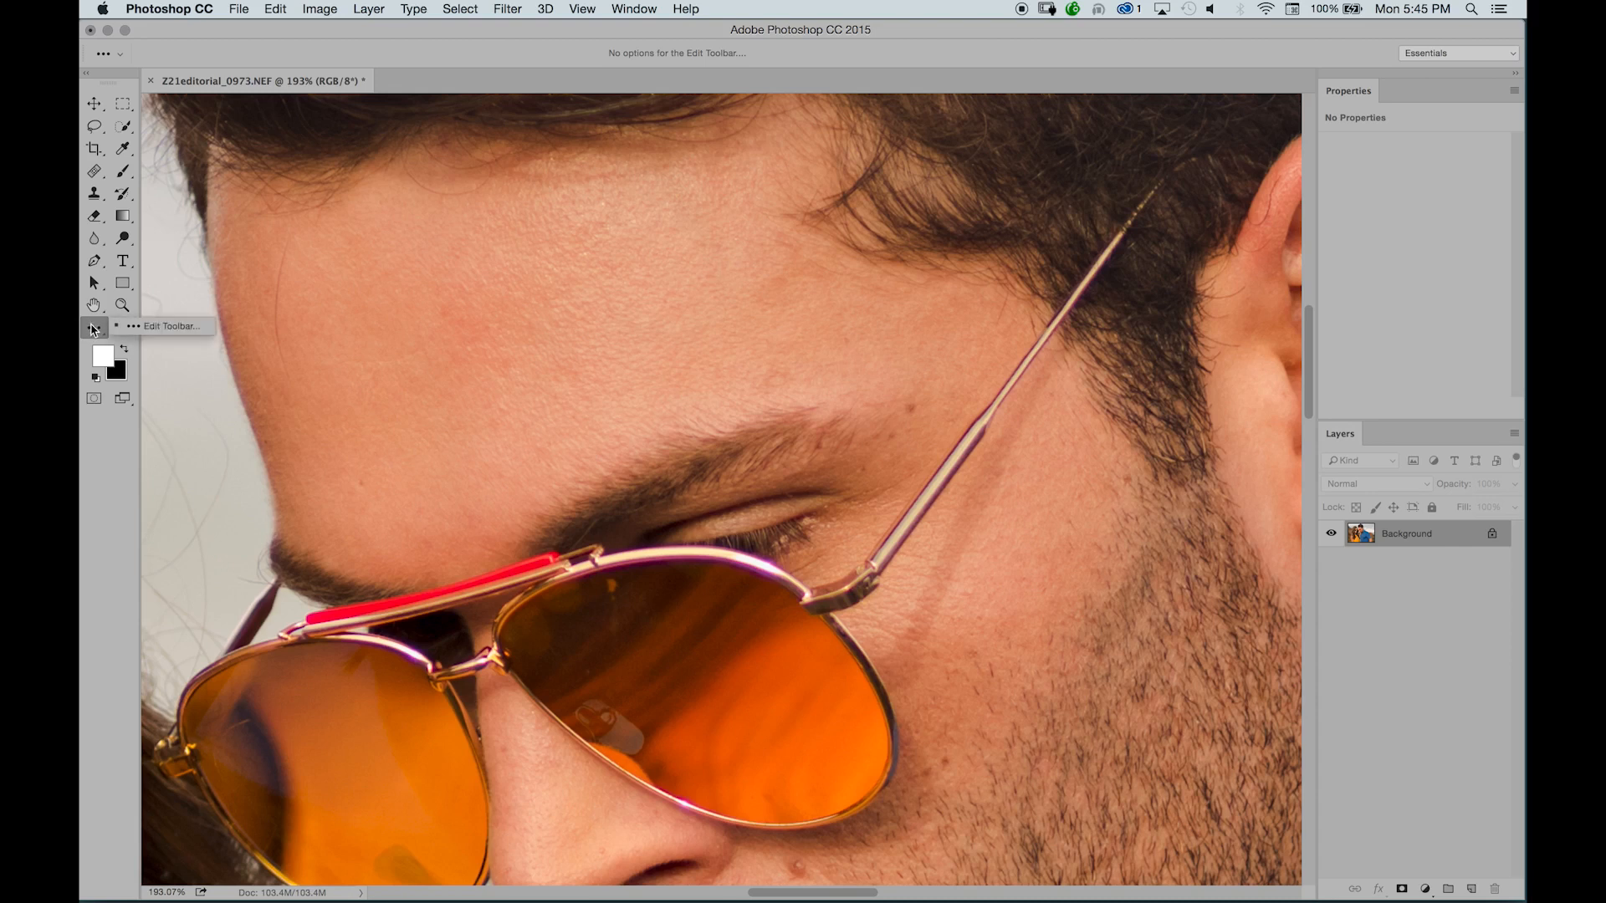
{"action": "left_click", "coordinate": [158, 330]}
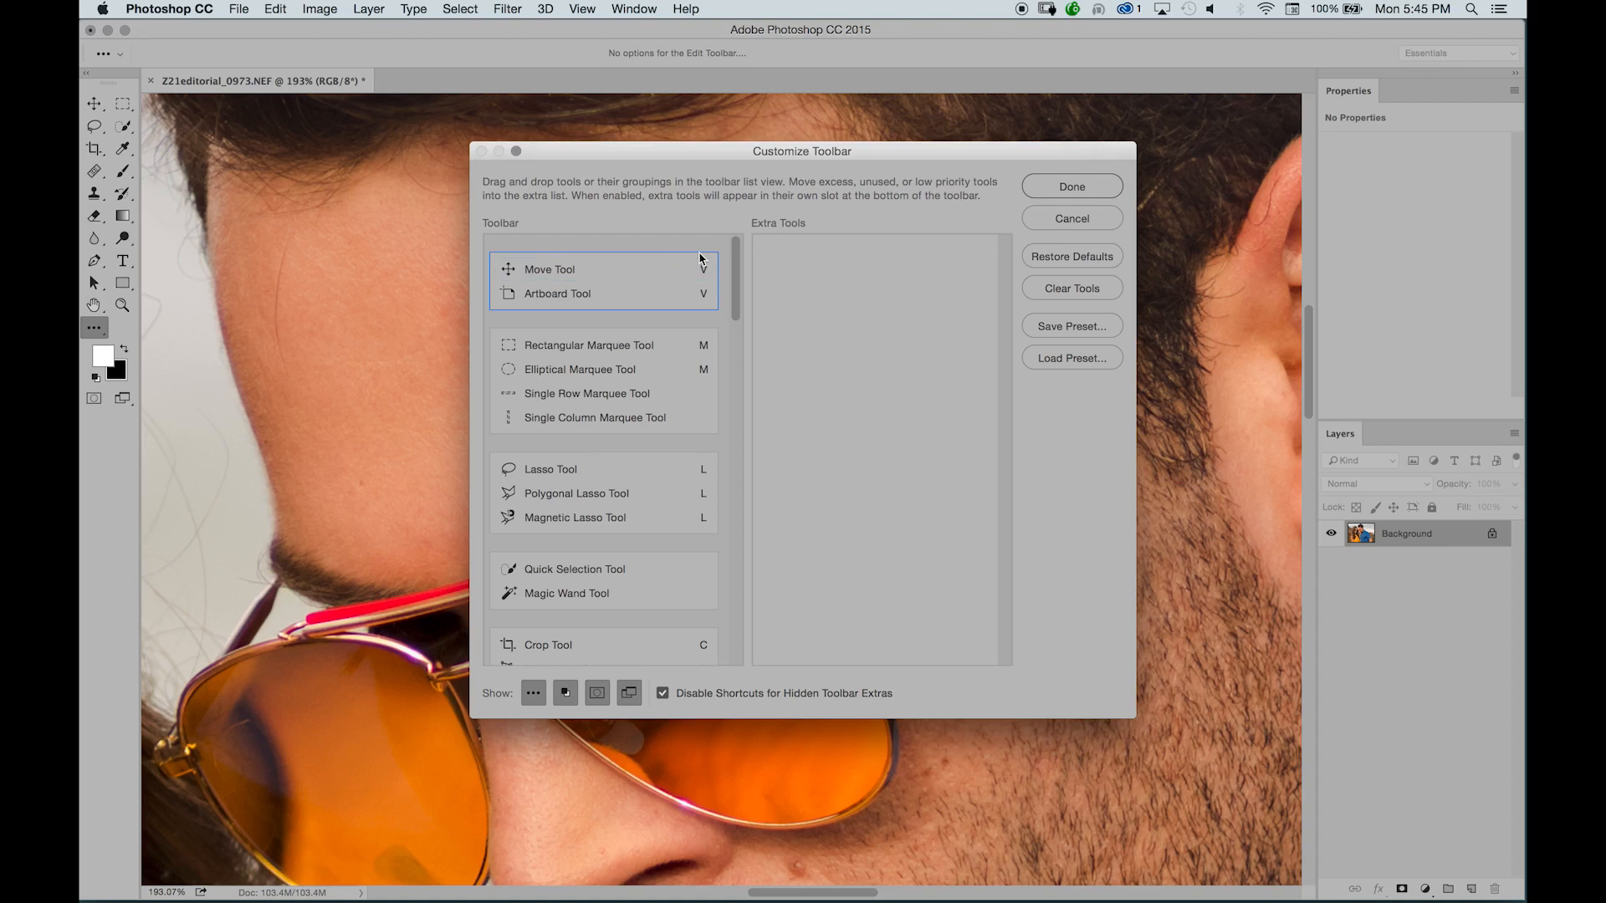
{"action": "scroll", "coordinate": [699, 262], "scroll_direction": "down", "scroll_amount": 2}
{"action": "scroll", "coordinate": [699, 261], "scroll_direction": "down", "scroll_amount": 10}
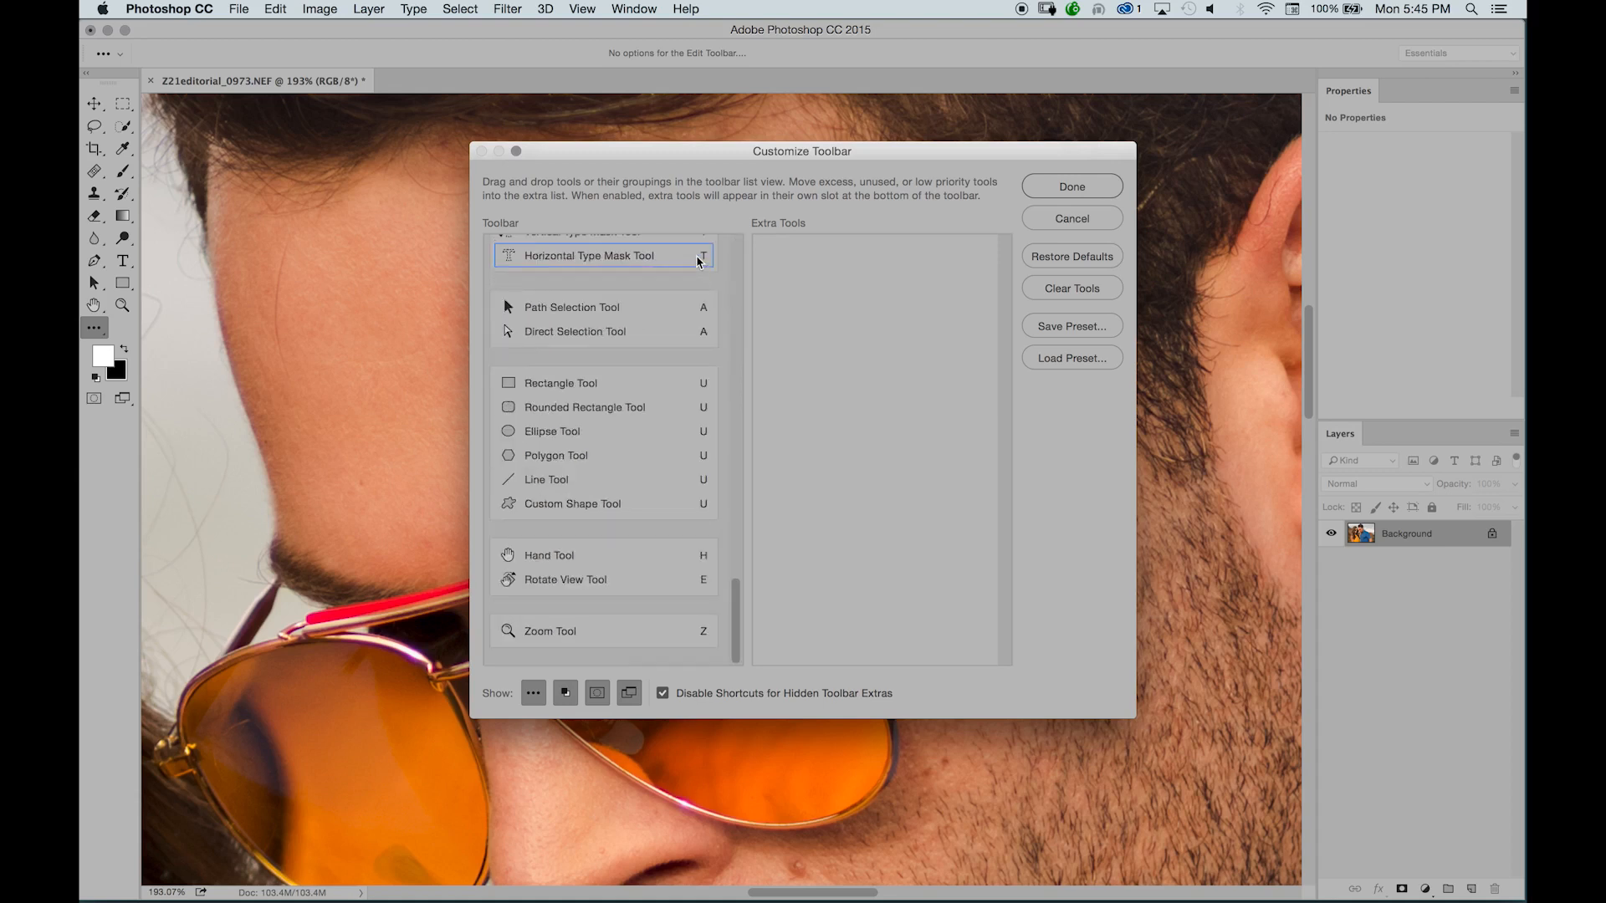
{"action": "scroll", "coordinate": [699, 262], "scroll_direction": "up", "scroll_amount": 10}
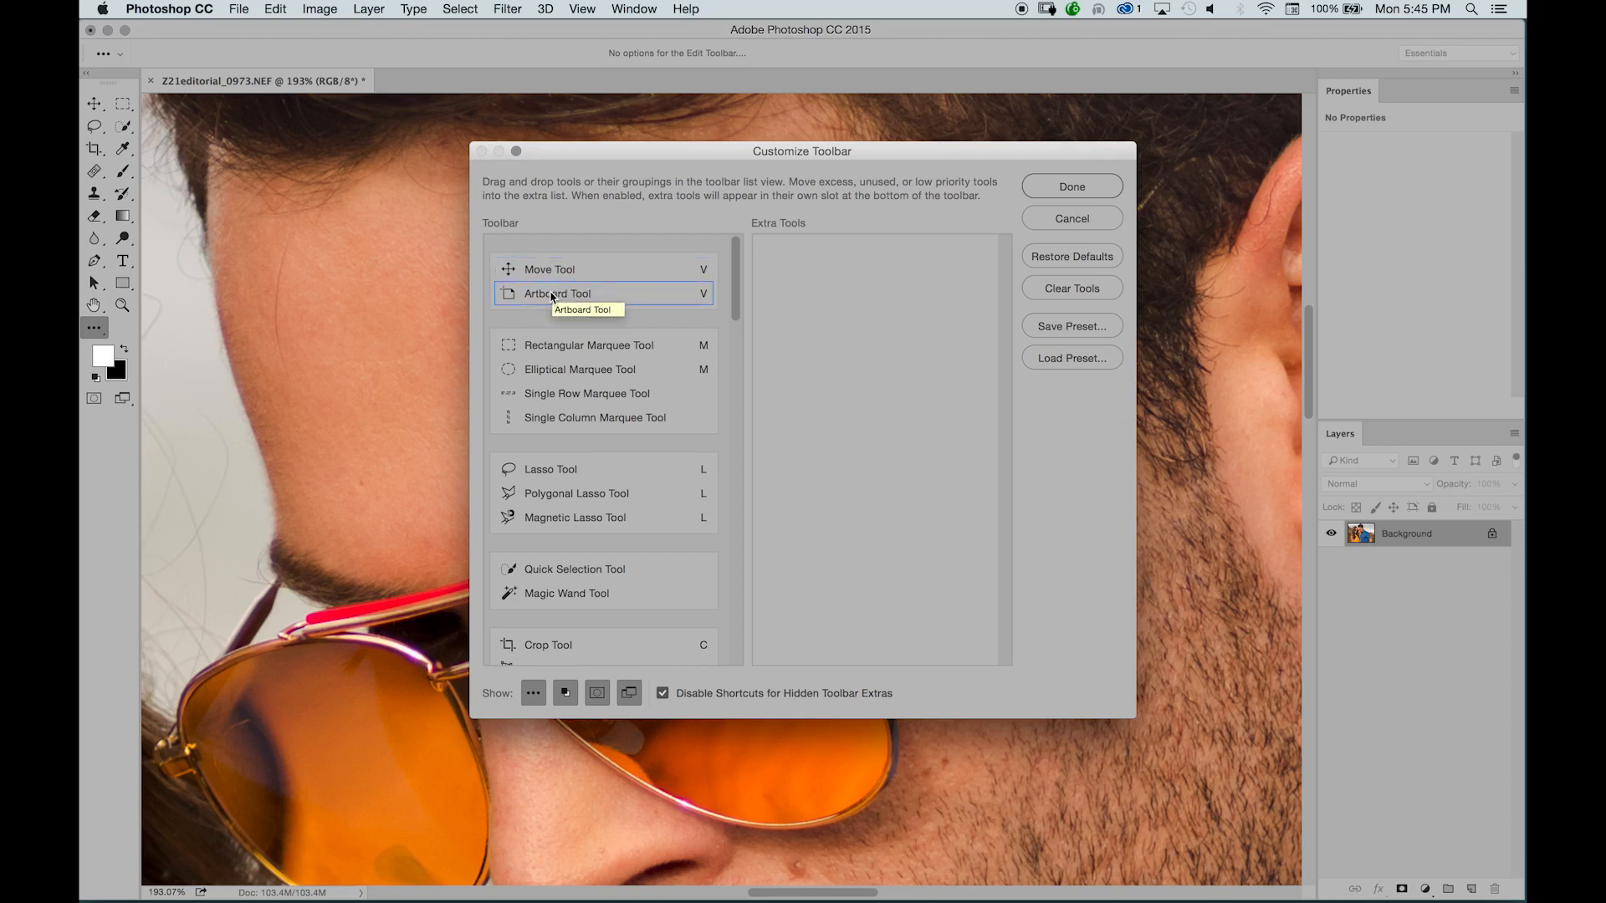
- Move the Artboard, Single Row Marquee and Single Column Marquee tools from the toolbar to Extra Tools
{"action": "left_click_drag", "start_coordinate": [549, 301], "coordinate": [916, 320]}
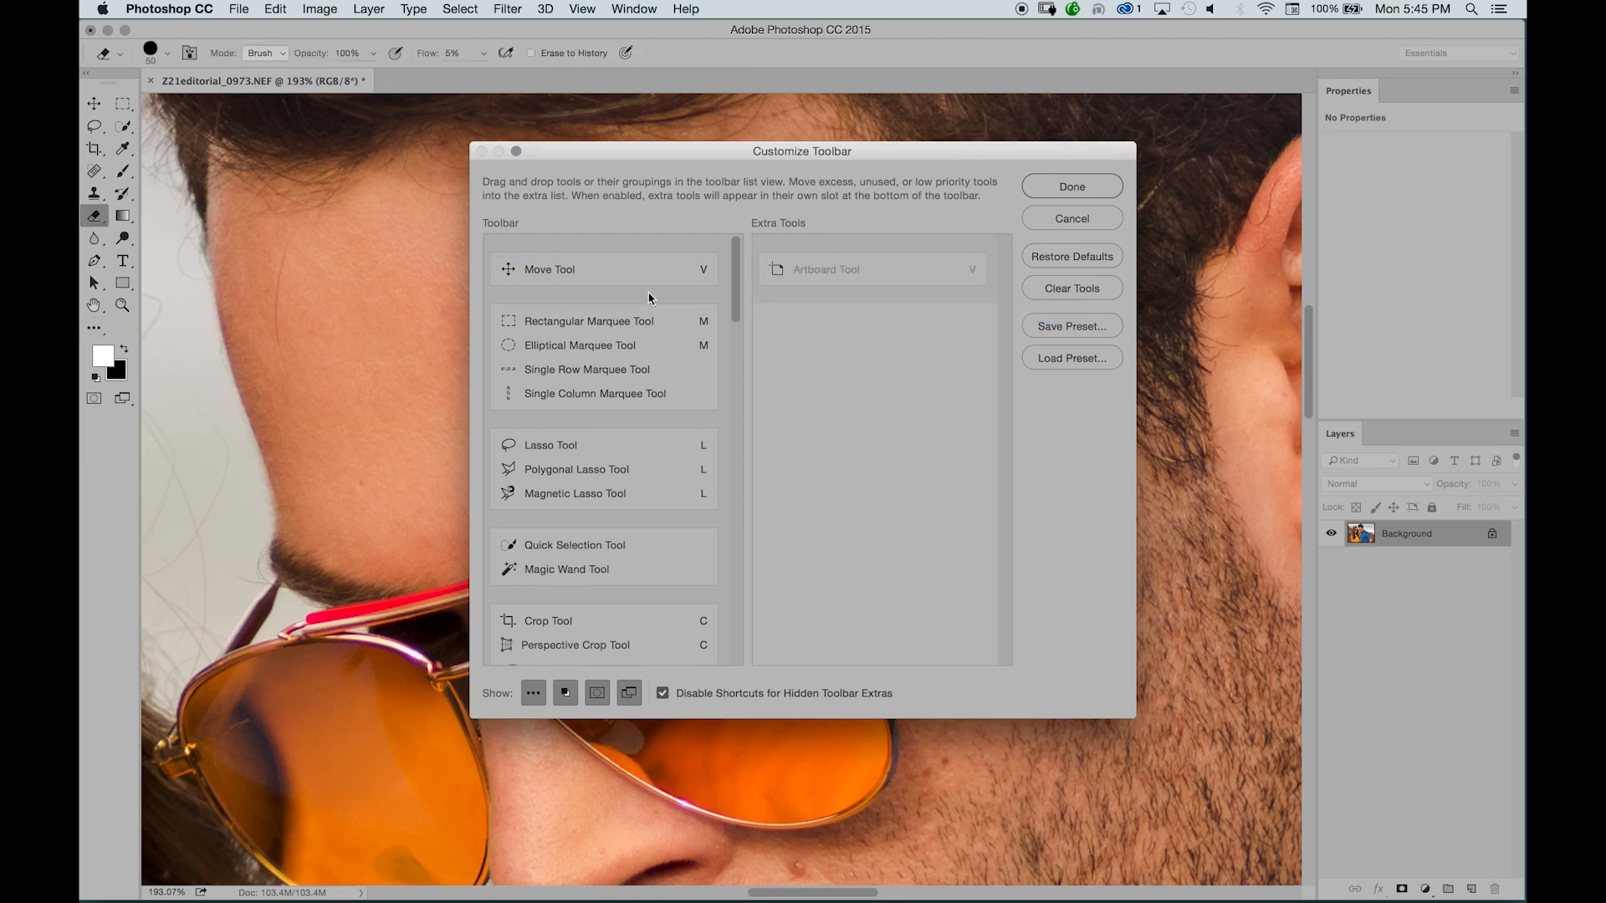
{"action": "left_click_drag", "start_coordinate": [600, 377], "coordinate": [796, 348]}
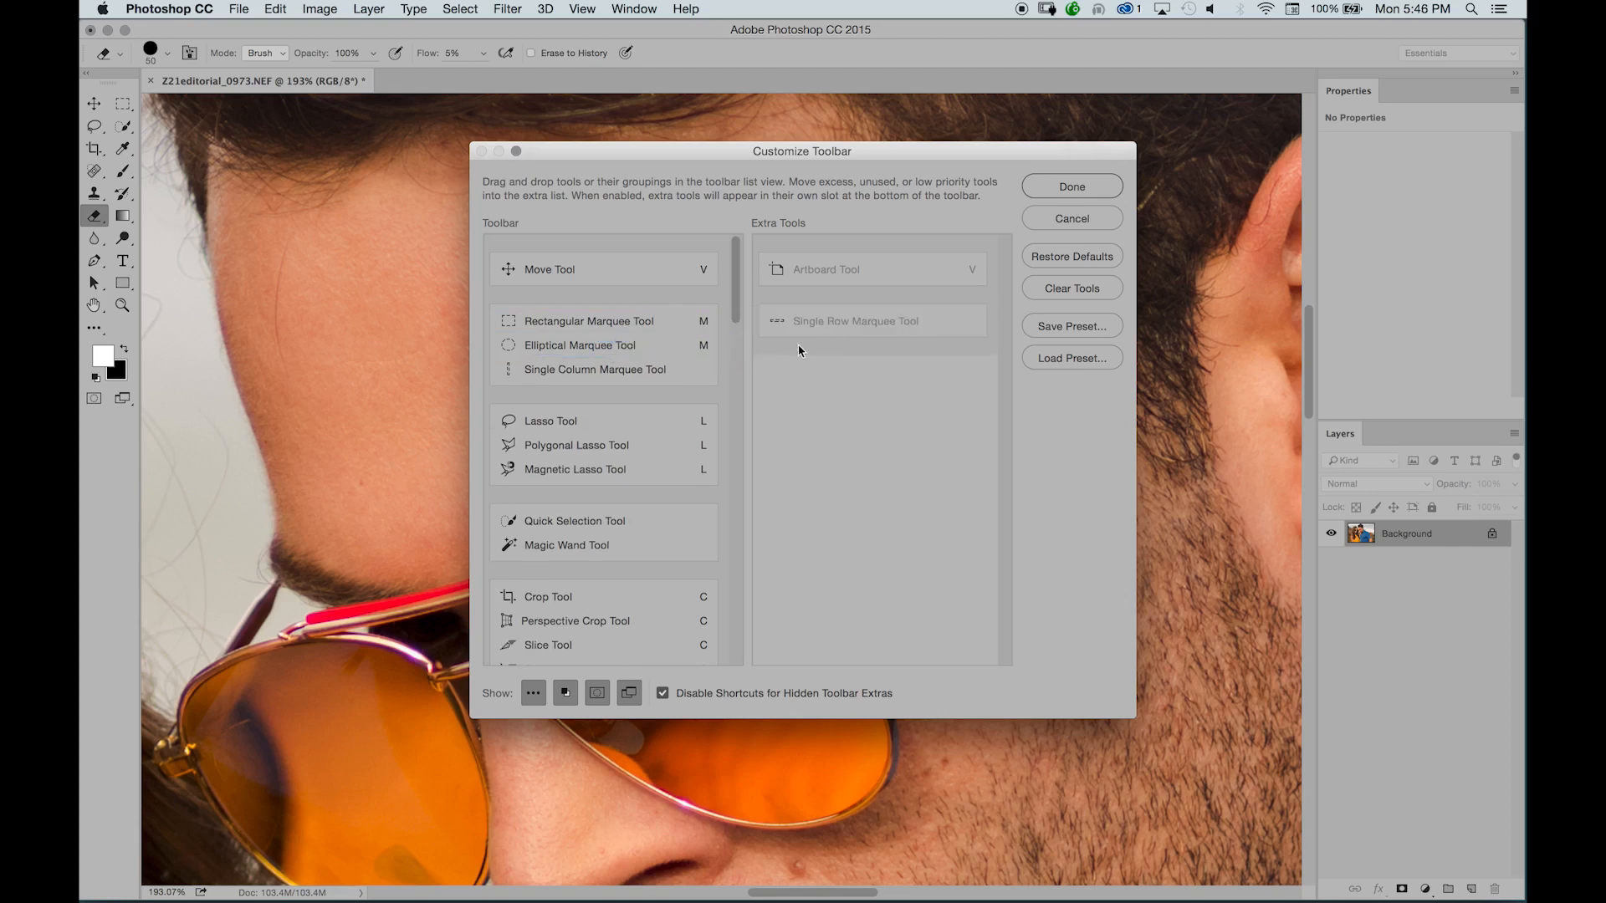
{"action": "left_click_drag", "start_coordinate": [596, 370], "coordinate": [937, 376]}
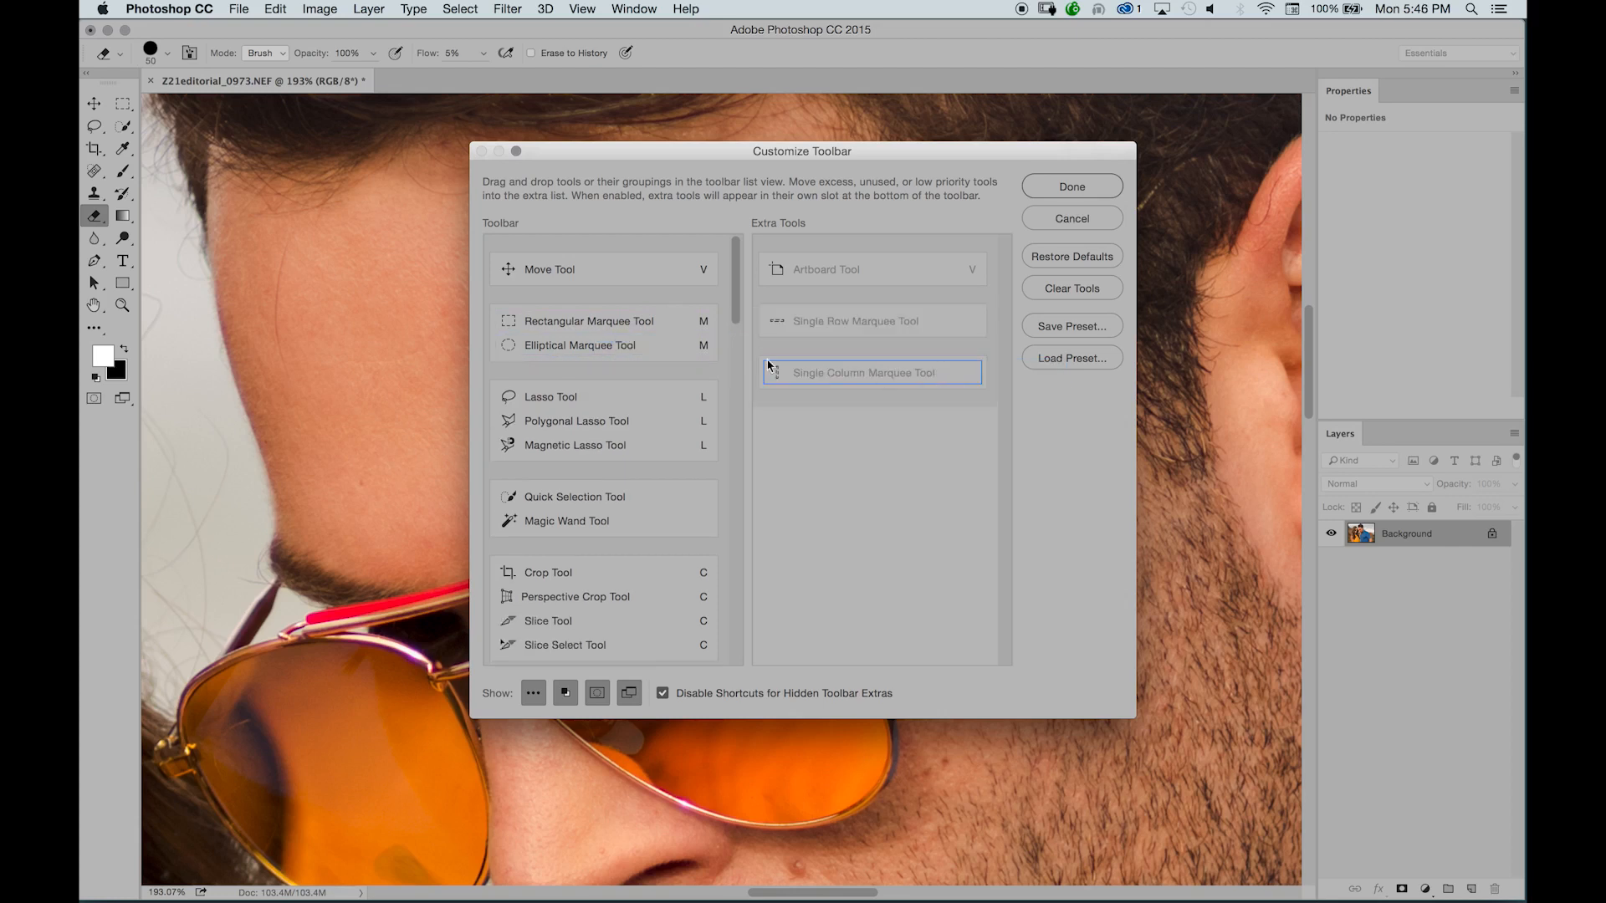
- Move the Slice Tool and the Slice Select Tool from the crop group to Extra Tools
{"action": "scroll", "coordinate": [556, 423], "scroll_direction": "down", "scroll_amount": 5}
{"action": "scroll", "coordinate": [555, 425], "scroll_direction": "down", "scroll_amount": 2}
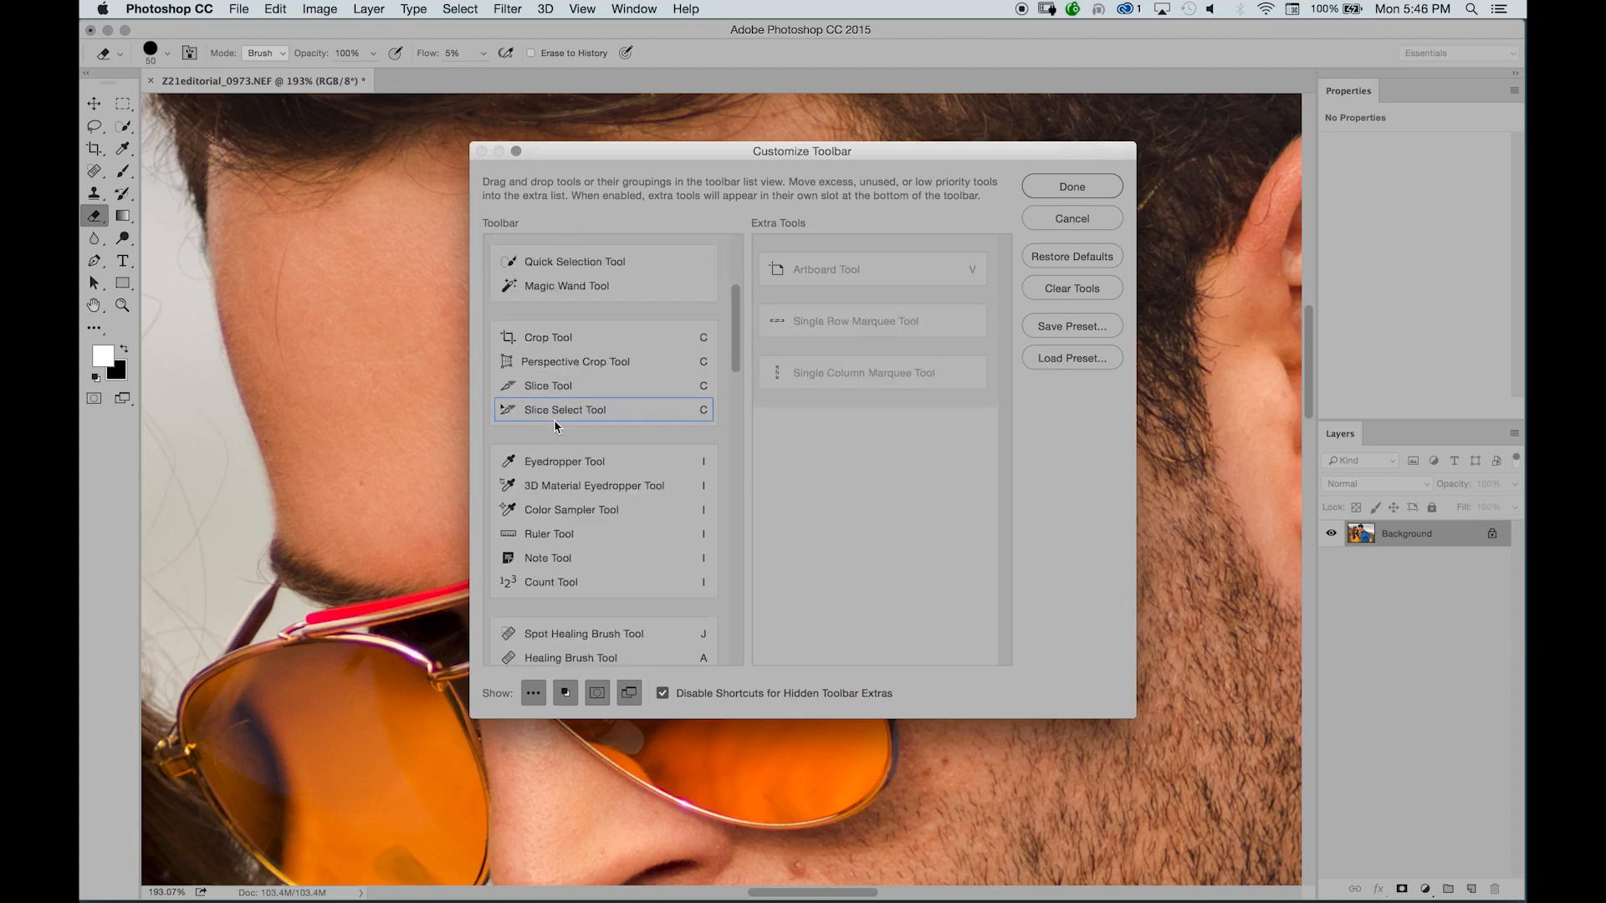
{"action": "scroll", "coordinate": [555, 426], "scroll_direction": "up", "scroll_amount": 3}
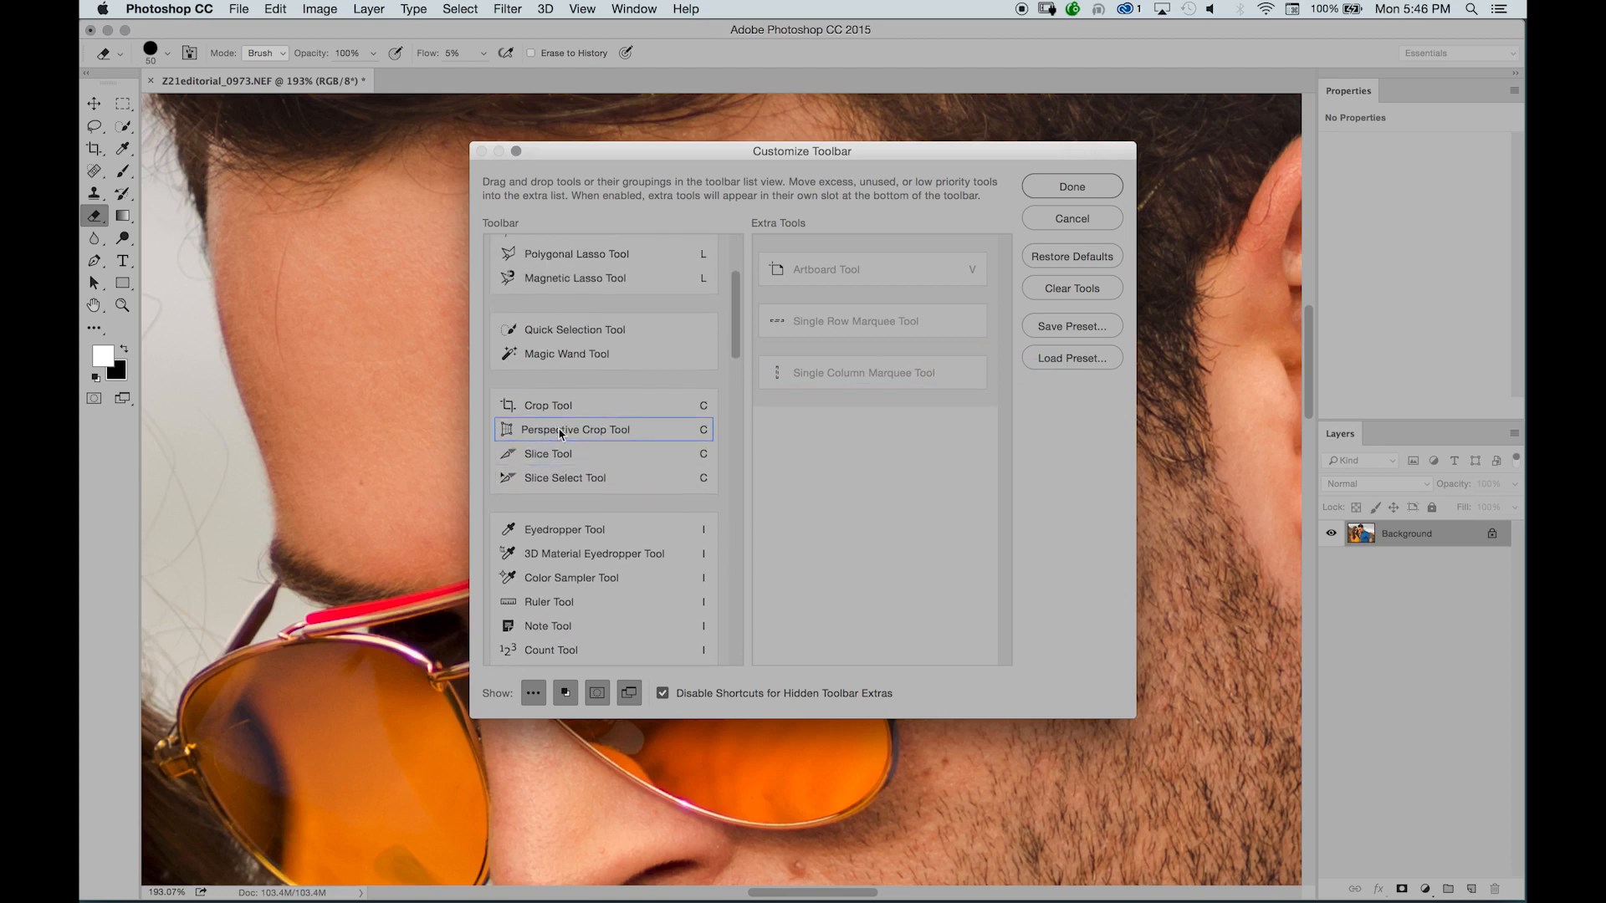
{"action": "scroll", "coordinate": [559, 433], "scroll_direction": "down", "scroll_amount": 2}
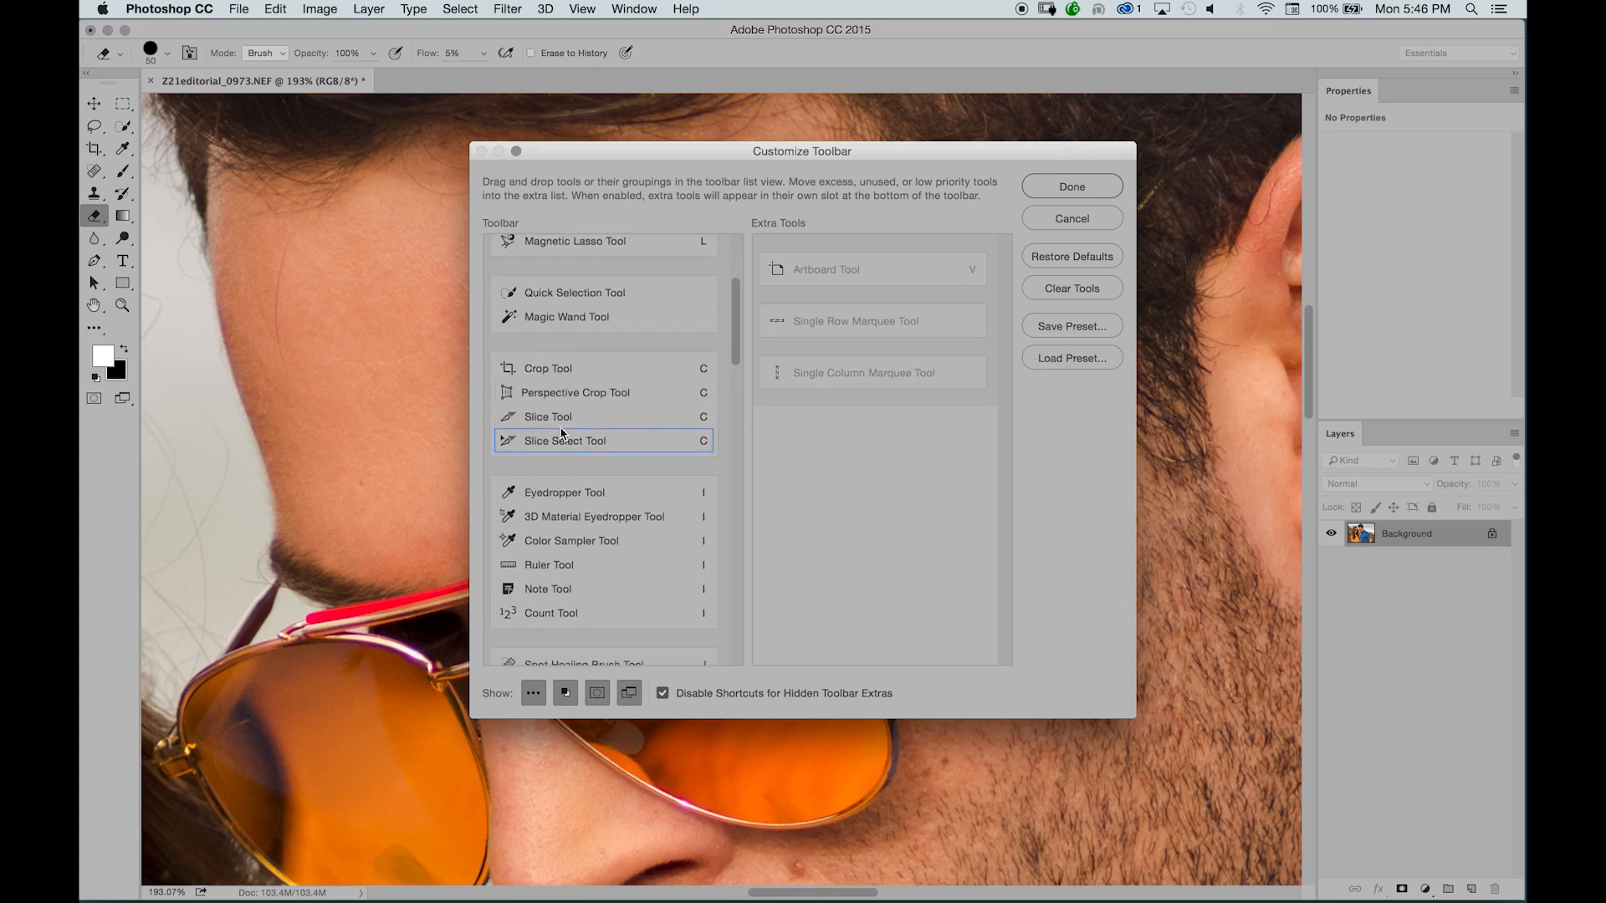
{"action": "left_click_drag", "start_coordinate": [562, 417], "coordinate": [797, 436]}
{"action": "left_click_drag", "start_coordinate": [589, 419], "coordinate": [877, 500]}
- Move the Pattern Stamp Tool and the Art History Brush Tool to Extra Tools
{"action": "scroll", "coordinate": [602, 301], "scroll_direction": "down", "scroll_amount": 5}
{"action": "scroll", "coordinate": [601, 301], "scroll_direction": "down", "scroll_amount": 3}
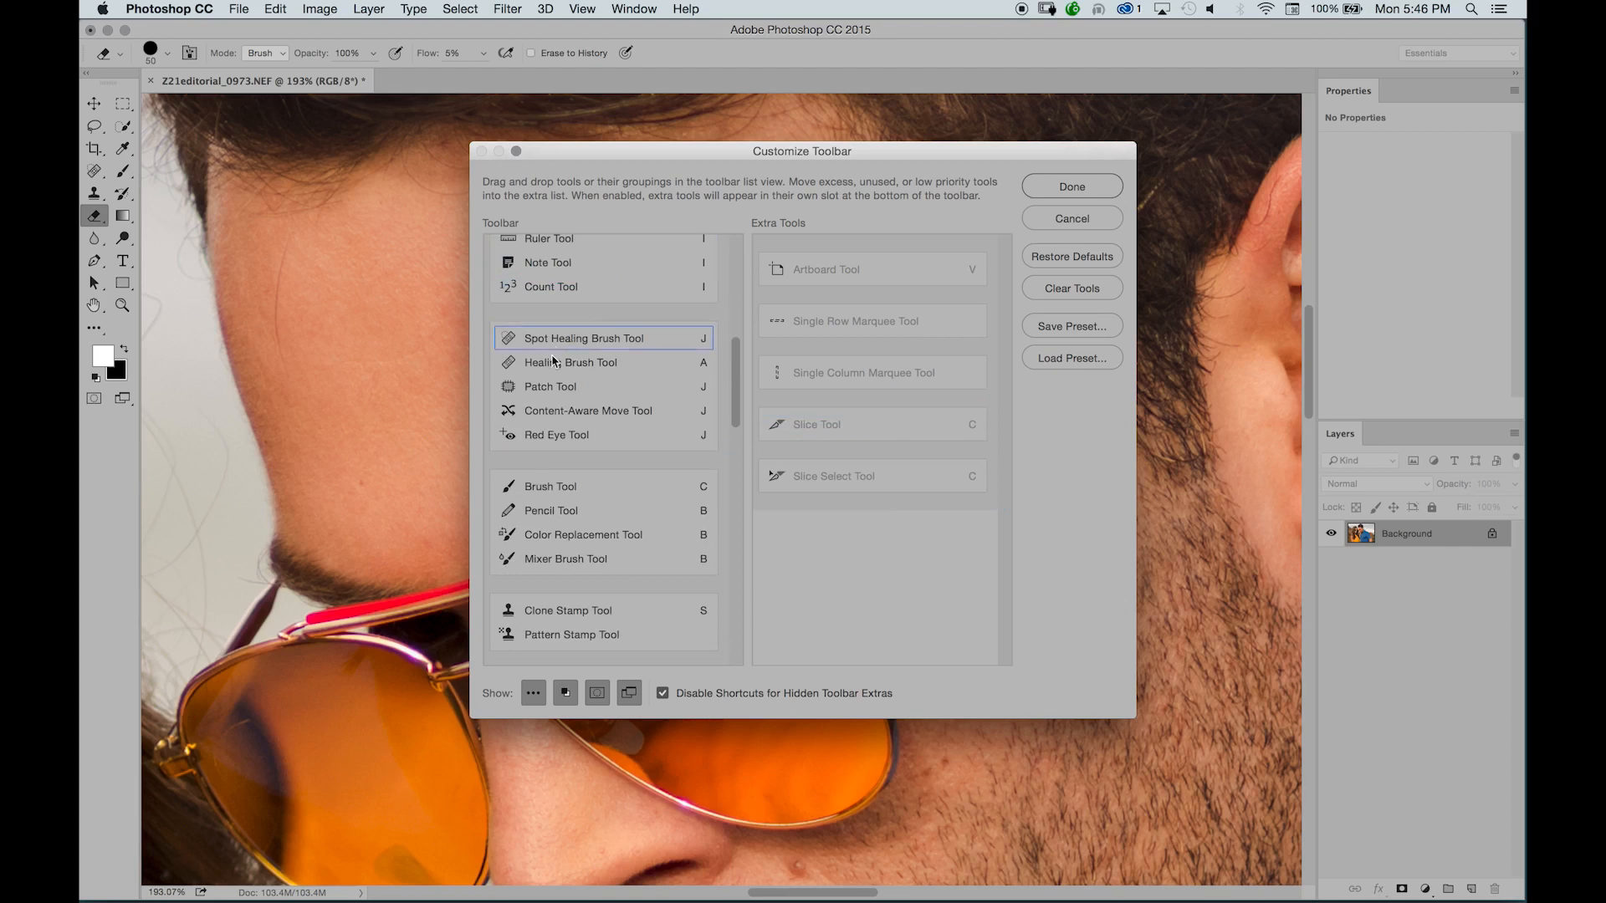
{"action": "scroll", "coordinate": [549, 420], "scroll_direction": "down", "scroll_amount": 10}
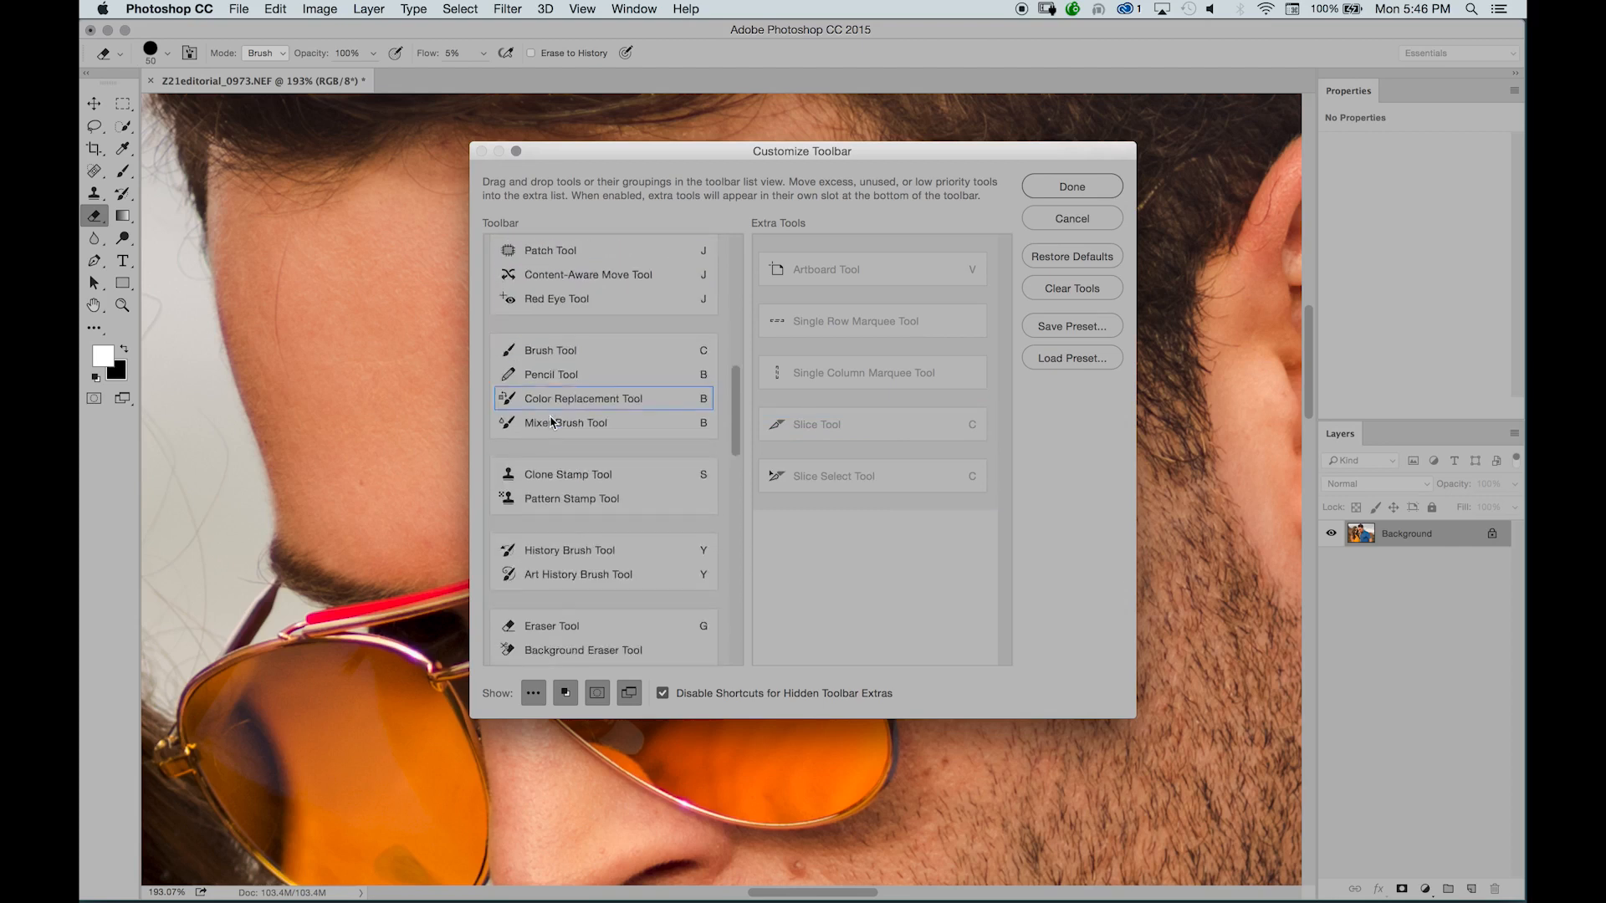
{"action": "left_click_drag", "start_coordinate": [576, 294], "coordinate": [870, 601]}
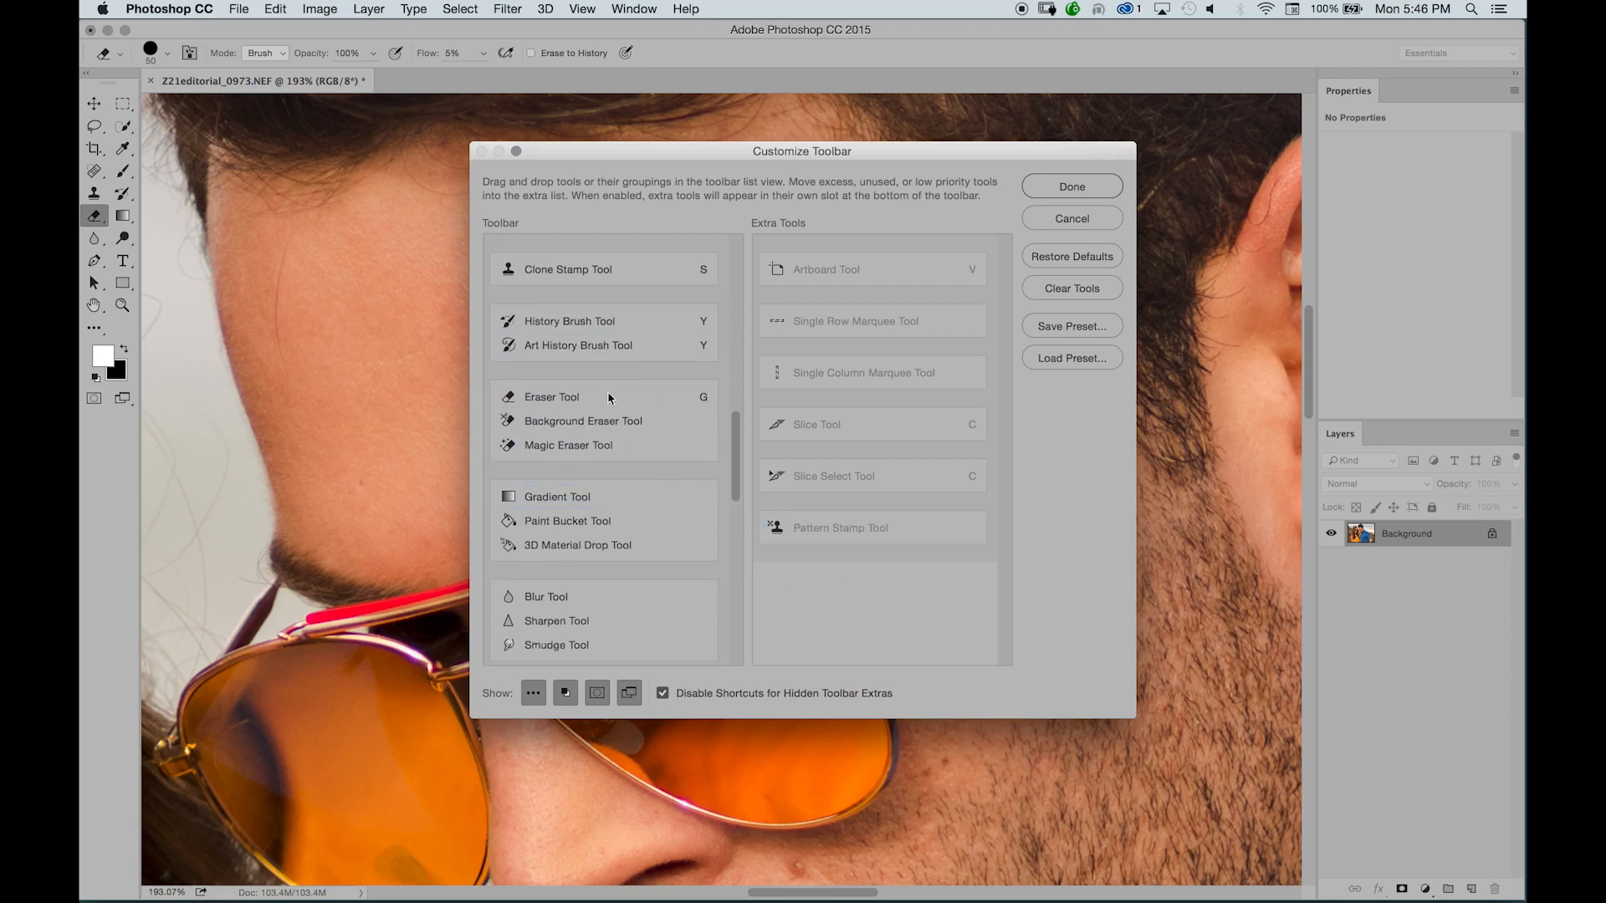
{"action": "mouse_move", "coordinate": [583, 344]}
{"action": "left_mouse_down"}
{"action": "mouse_move", "coordinate": [836, 598]}
{"action": "mouse_move", "coordinate": [863, 601]}
{"action": "left_mouse_up"}
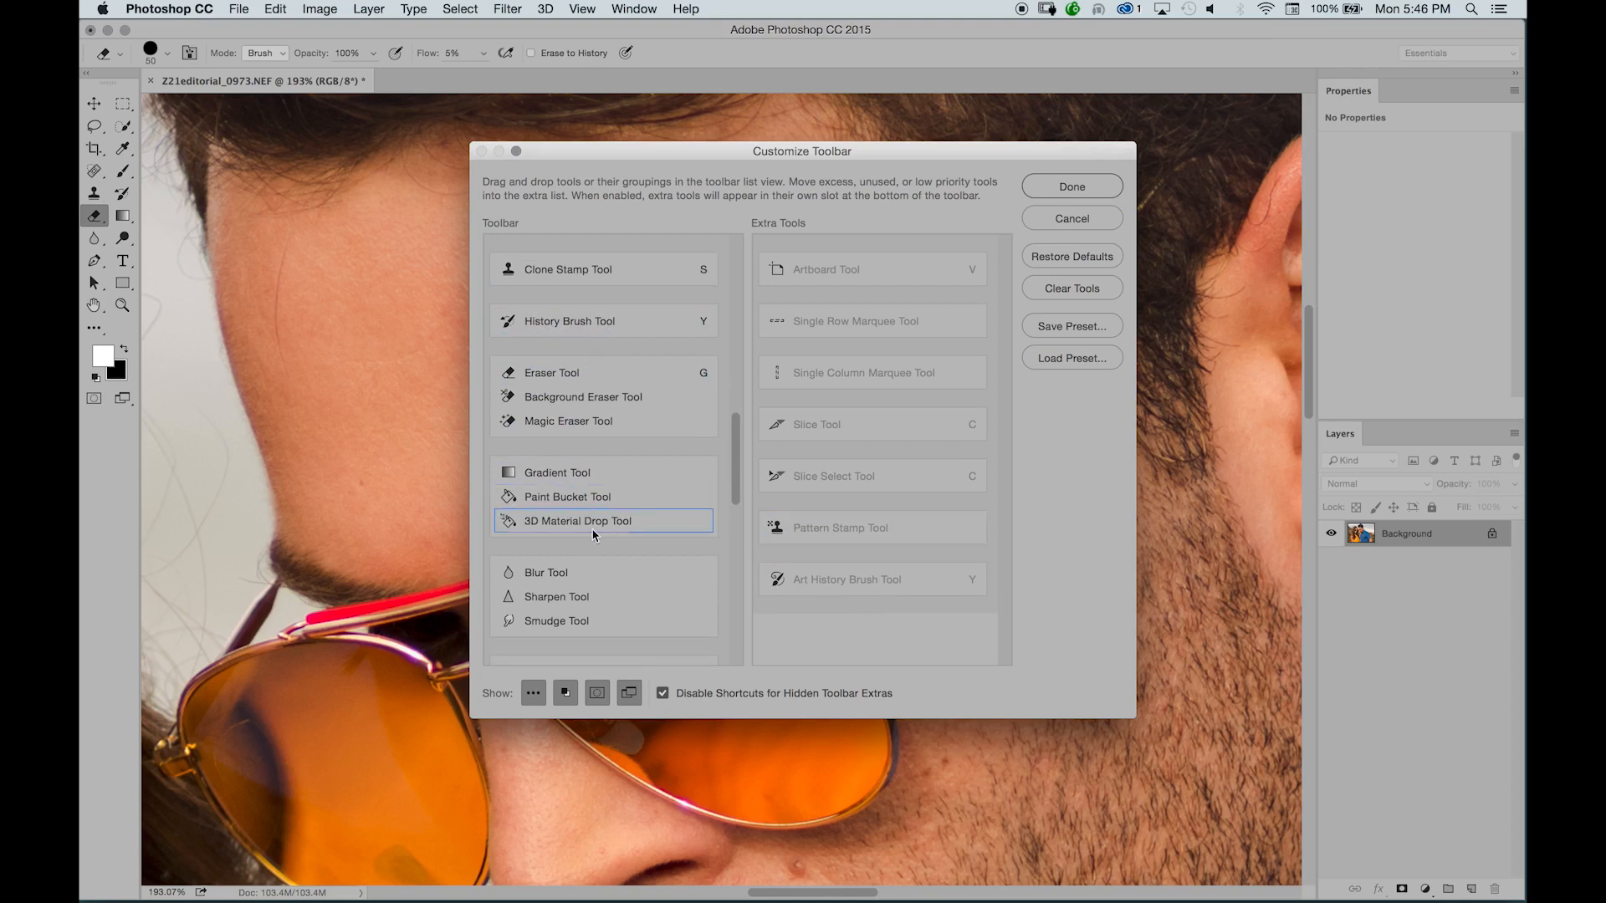
- Move the Brush Tool out of its group and into the Clone Stamp Tool's group, above Clone Stamp
{"action": "scroll", "coordinate": [603, 504], "scroll_direction": "down", "scroll_amount": 3}
{"action": "scroll", "coordinate": [603, 504], "scroll_direction": "down", "scroll_amount": 3}
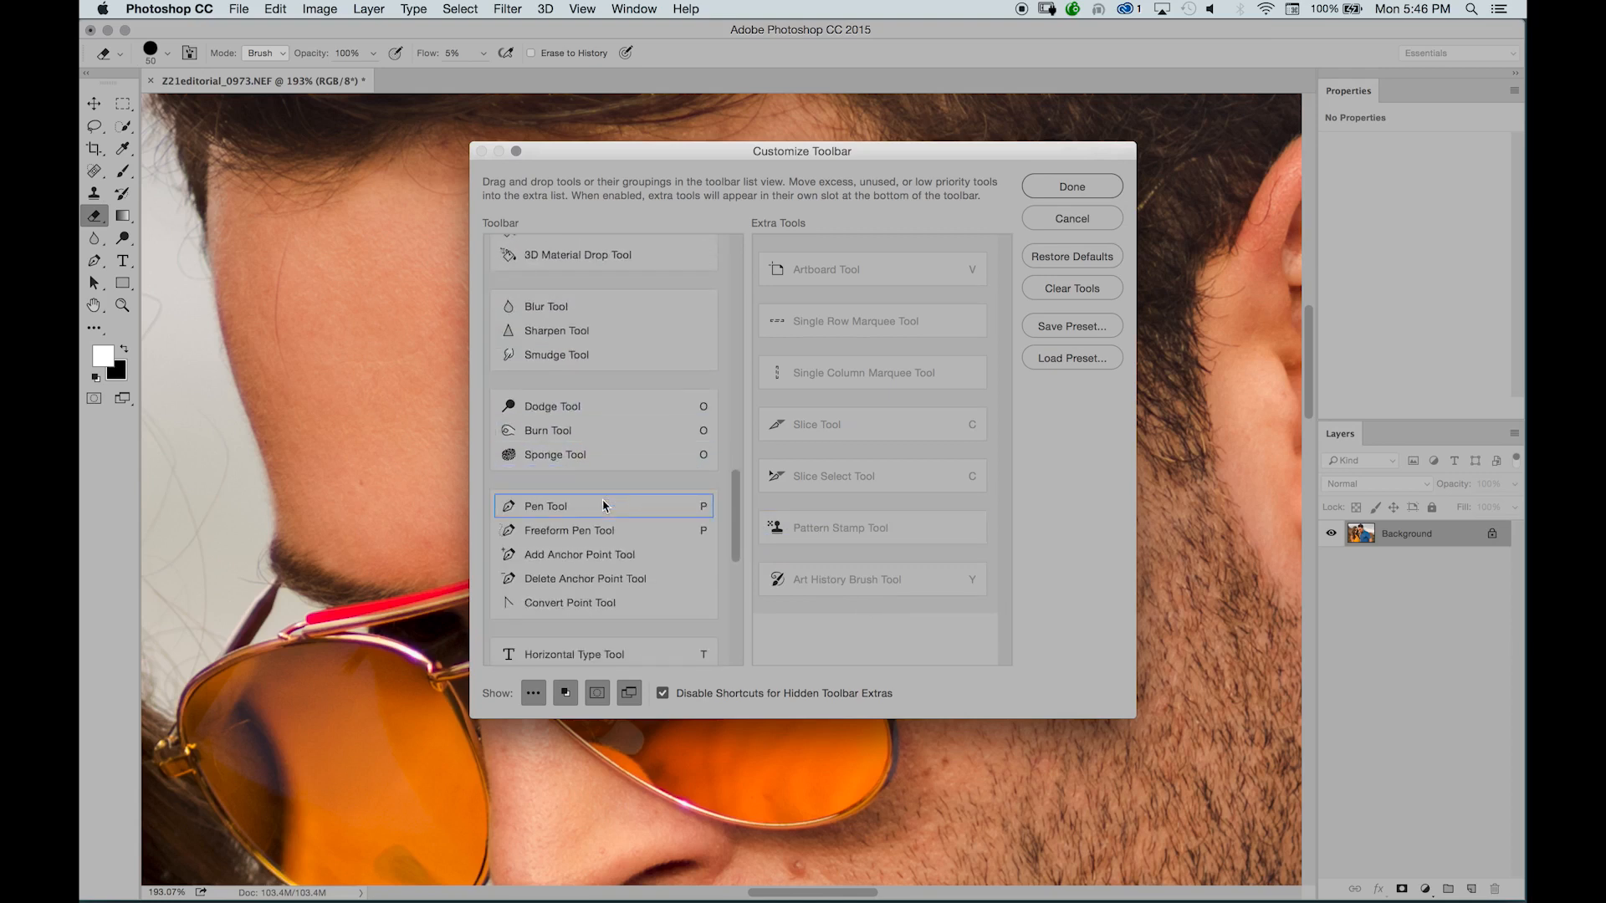
{"action": "scroll", "coordinate": [560, 515], "scroll_direction": "down", "scroll_amount": 5}
{"action": "scroll", "coordinate": [560, 514], "scroll_direction": "down", "scroll_amount": 5}
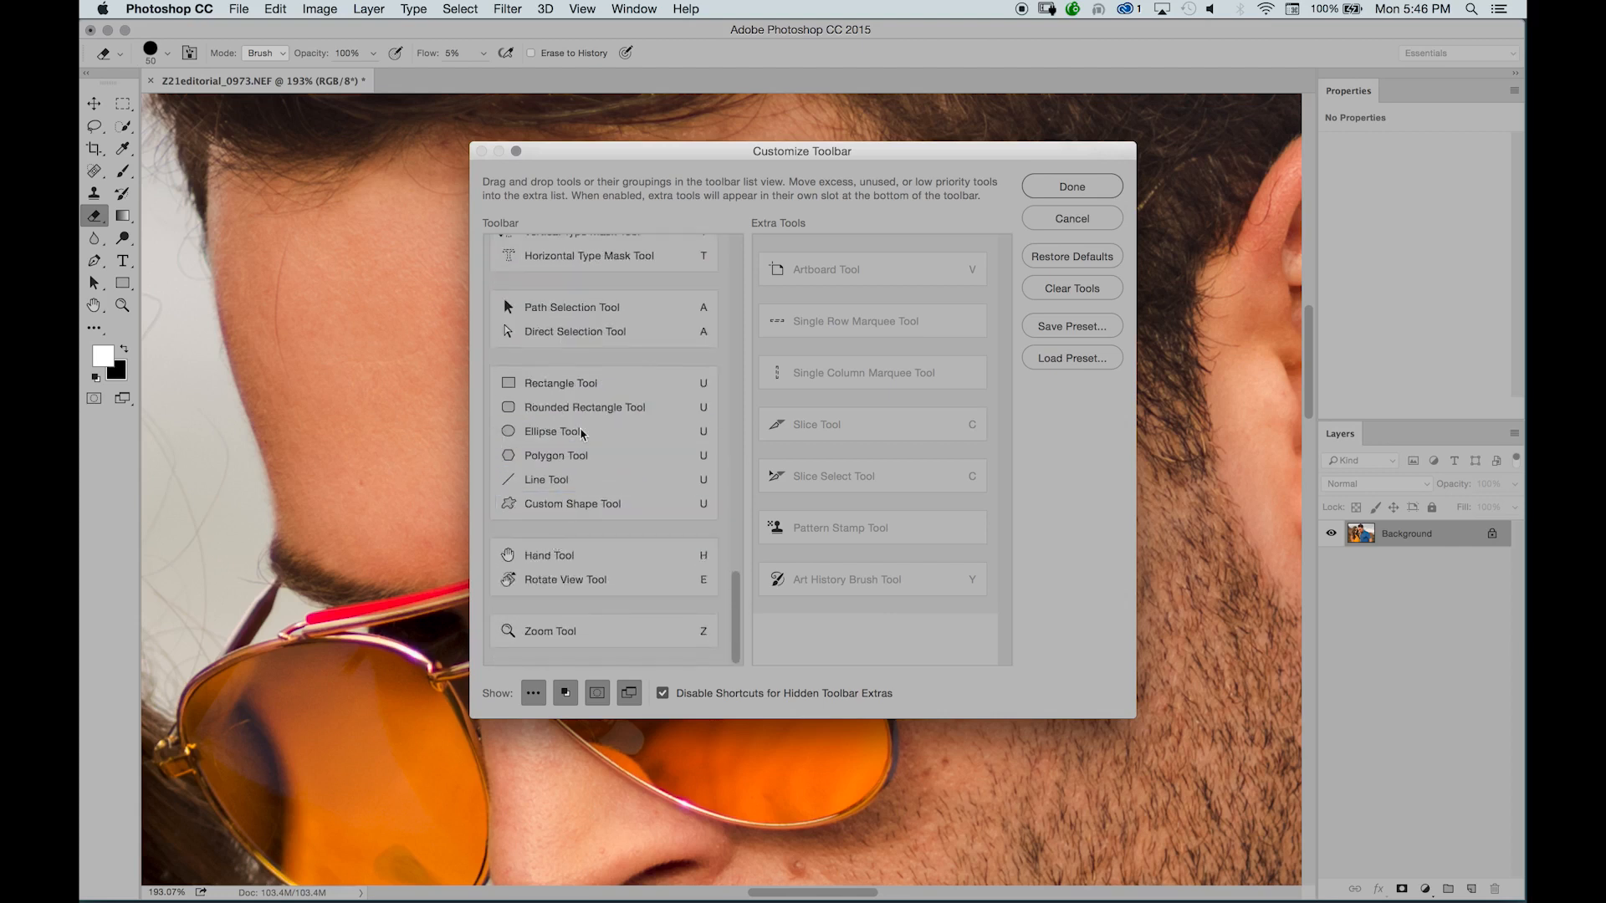
{"action": "scroll", "coordinate": [585, 421], "scroll_direction": "up", "scroll_amount": 10}
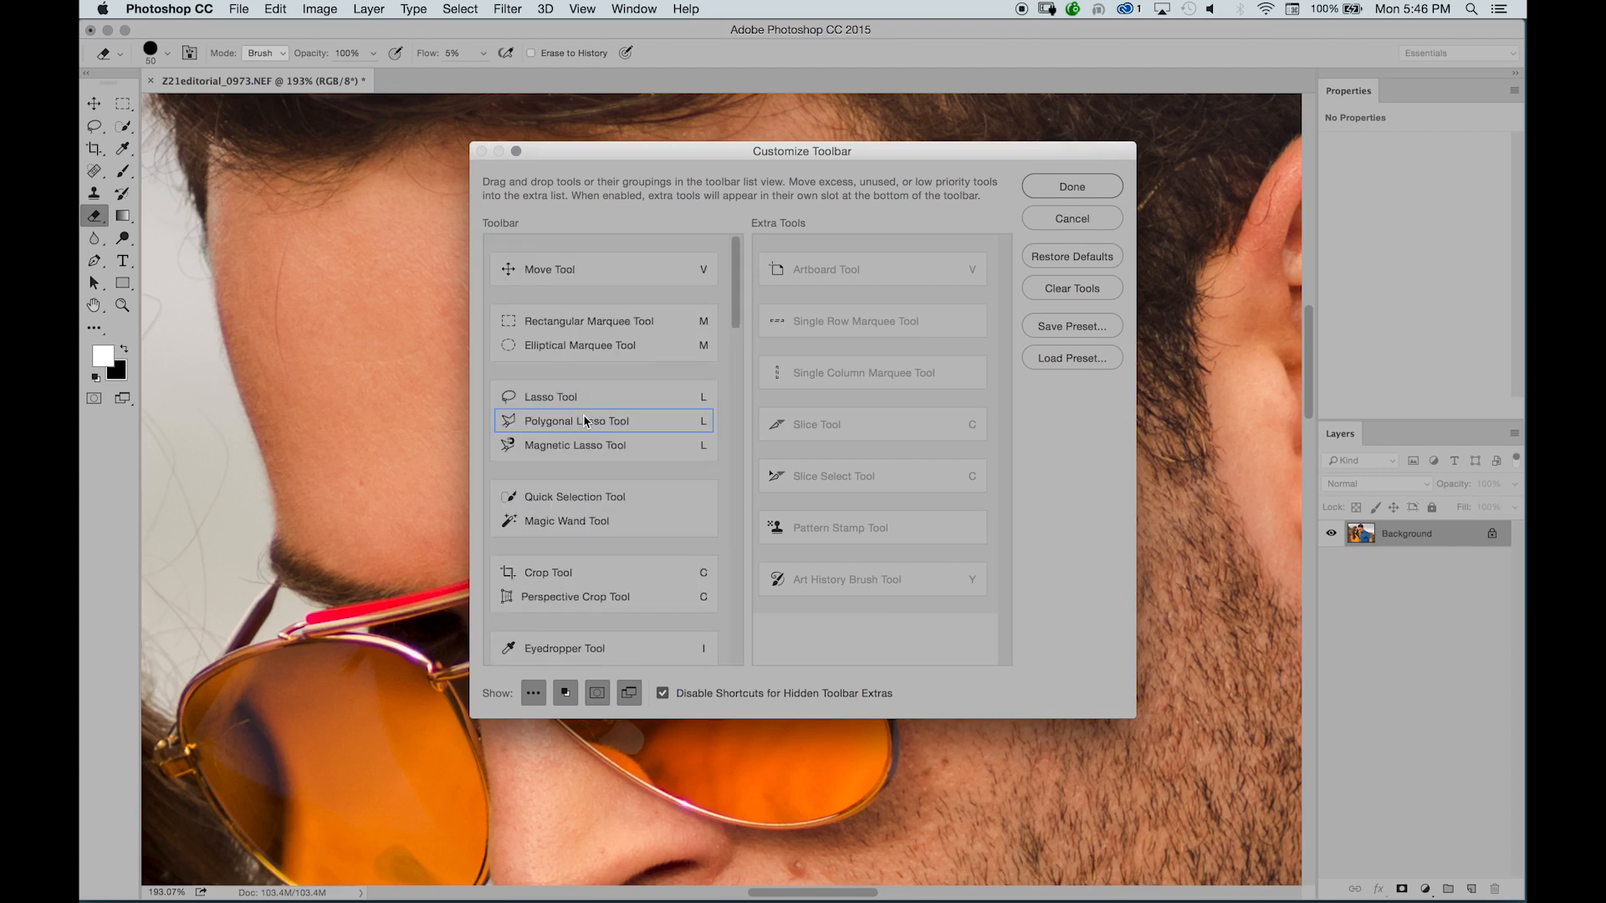
{"action": "scroll", "coordinate": [585, 339], "scroll_direction": "down", "scroll_amount": 14}
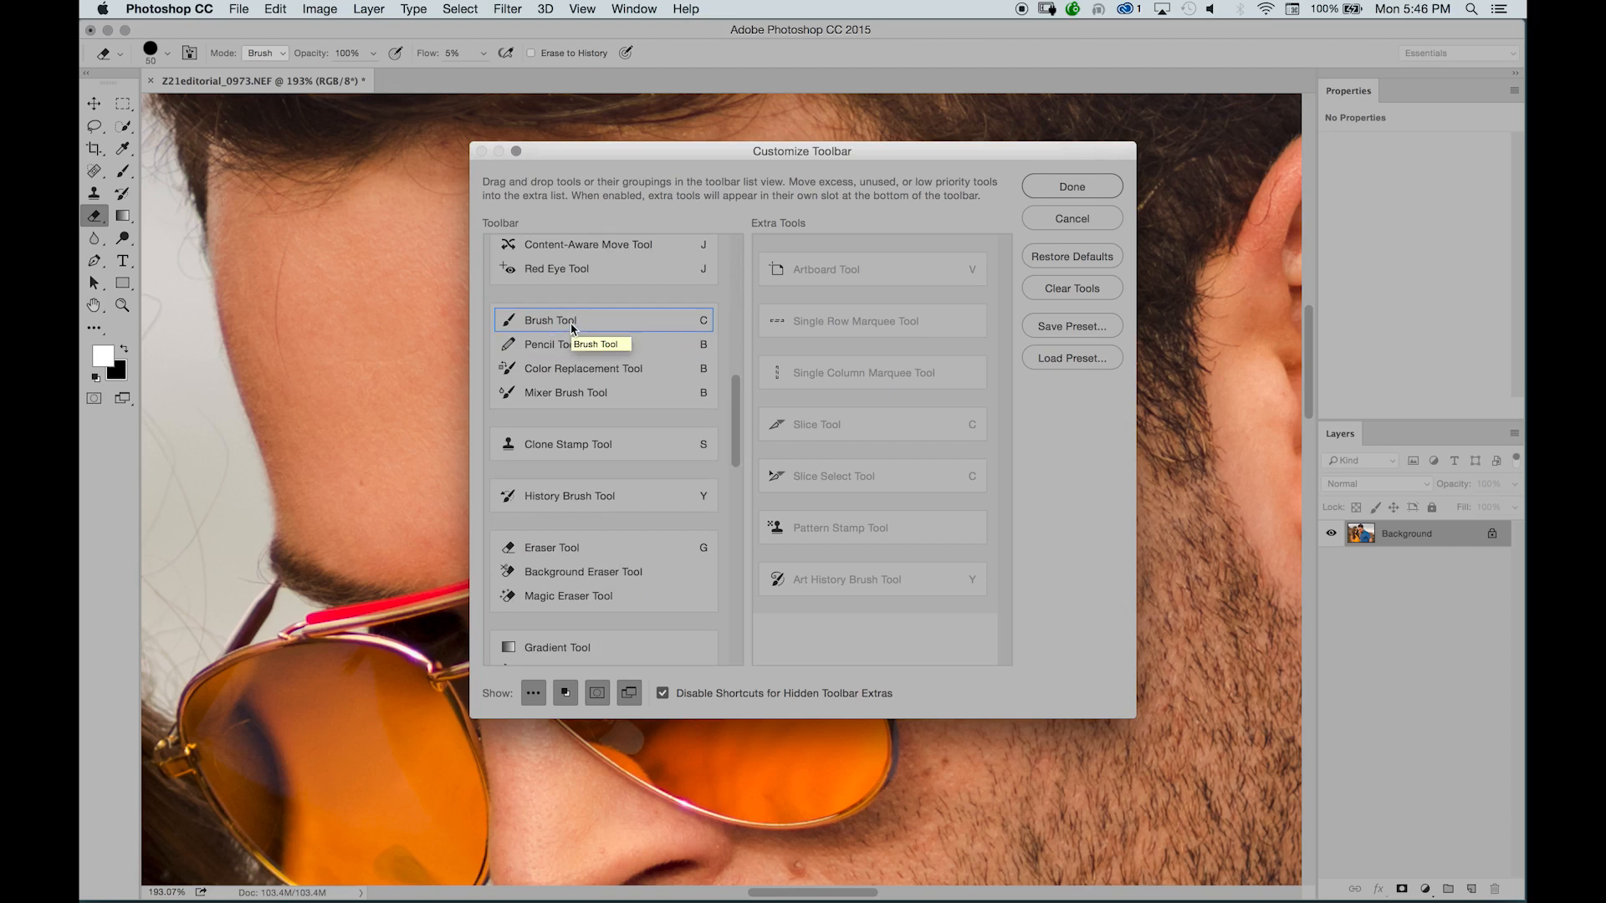
{"action": "scroll", "coordinate": [572, 329], "scroll_direction": "up", "scroll_amount": 2}
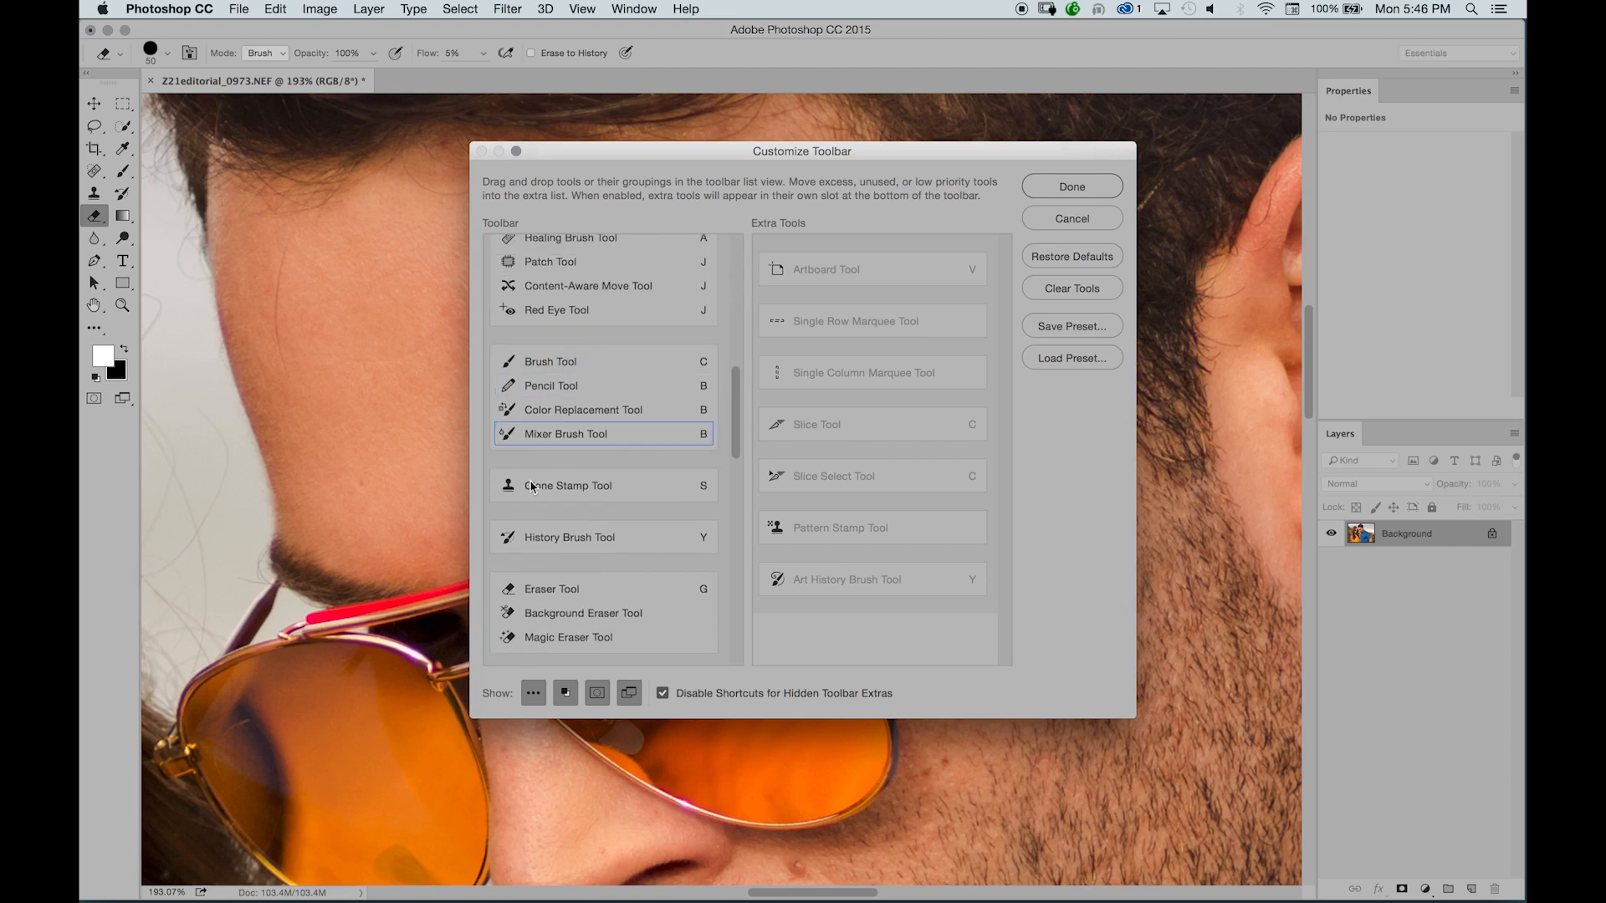
{"action": "left_click_drag", "start_coordinate": [556, 365], "coordinate": [548, 487]}
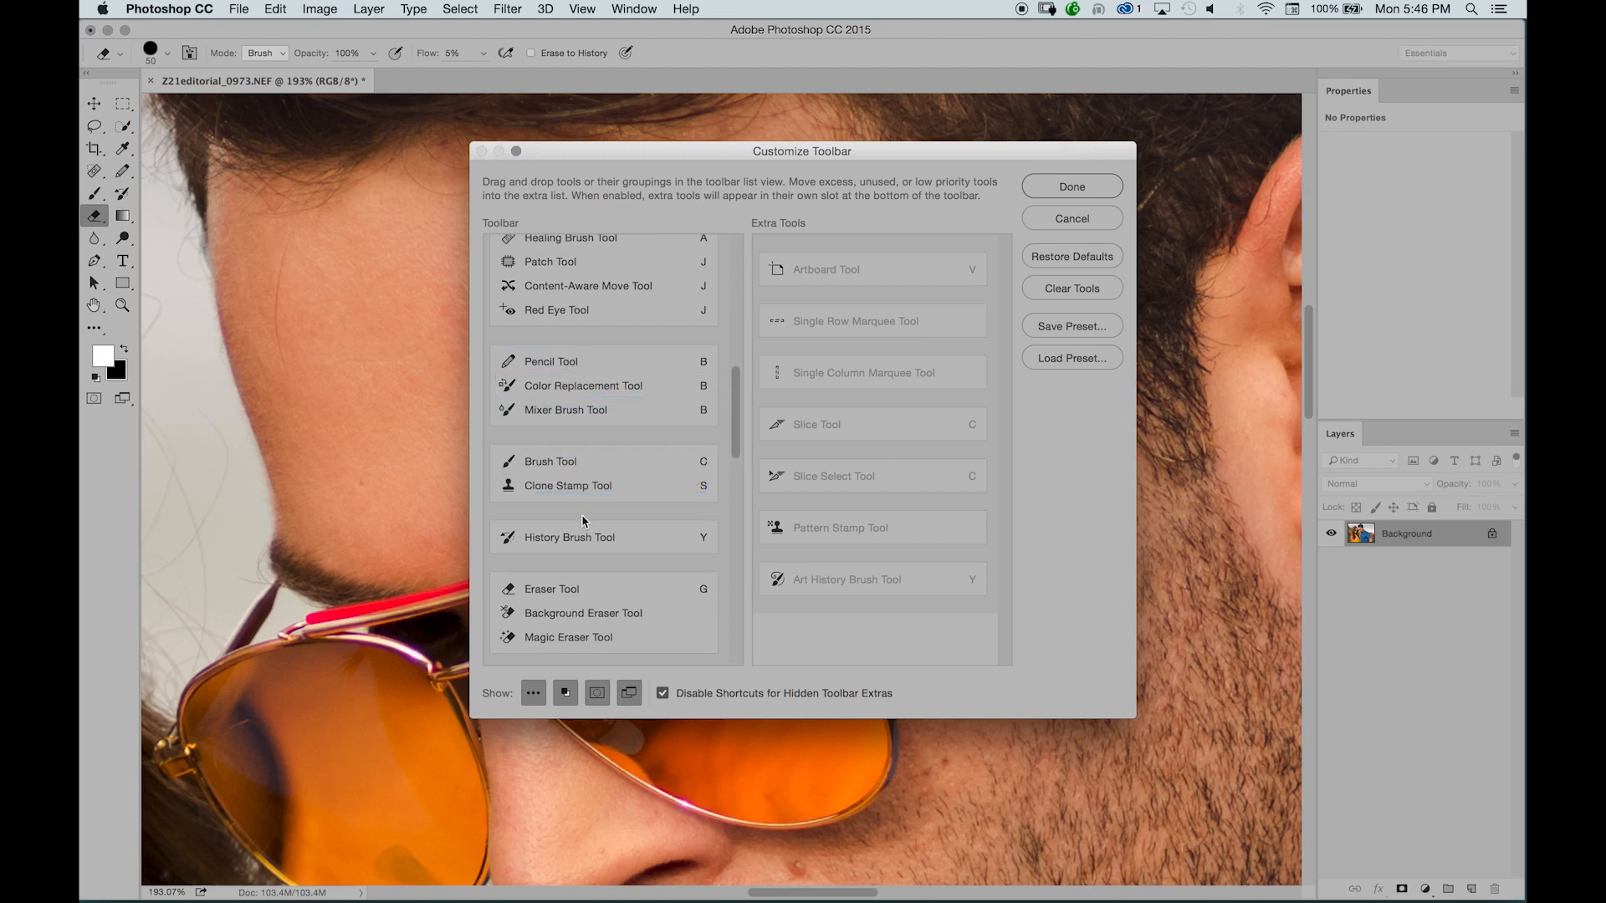
- Review the tool groups in the Toolbar list of the Customize Toolbar dialog
{"action": "scroll", "coordinate": [583, 520], "scroll_direction": "down", "scroll_amount": 5}
{"action": "scroll", "coordinate": [583, 520], "scroll_direction": "up", "scroll_amount": 15}
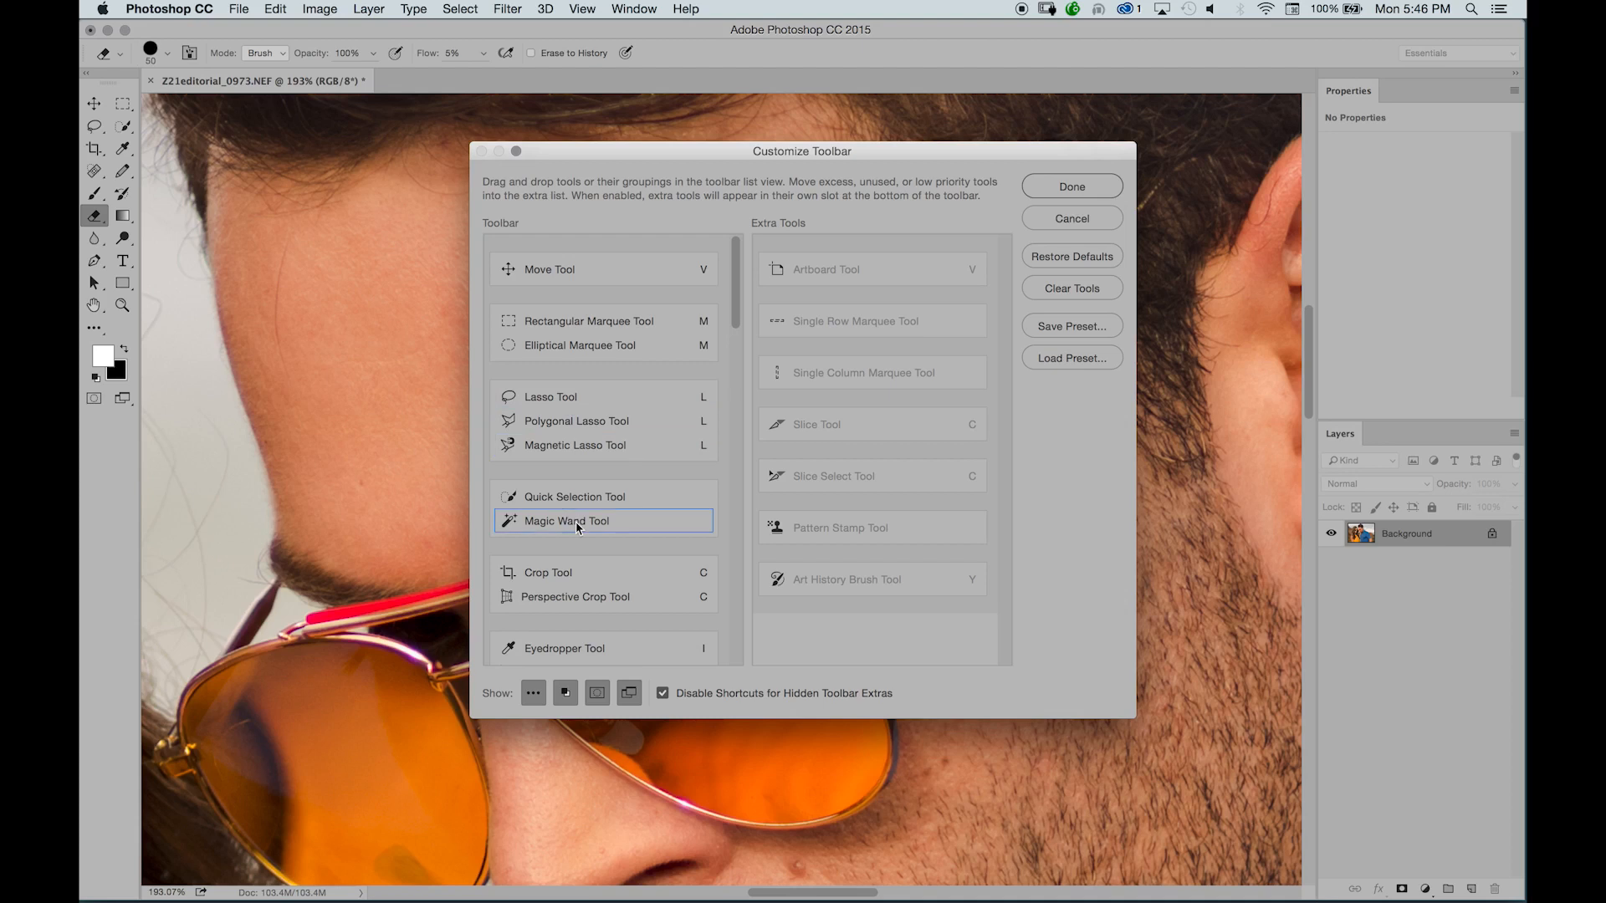
{"action": "scroll", "coordinate": [707, 397], "scroll_direction": "down", "scroll_amount": 8}
{"action": "scroll", "coordinate": [708, 397], "scroll_direction": "down", "scroll_amount": 10}
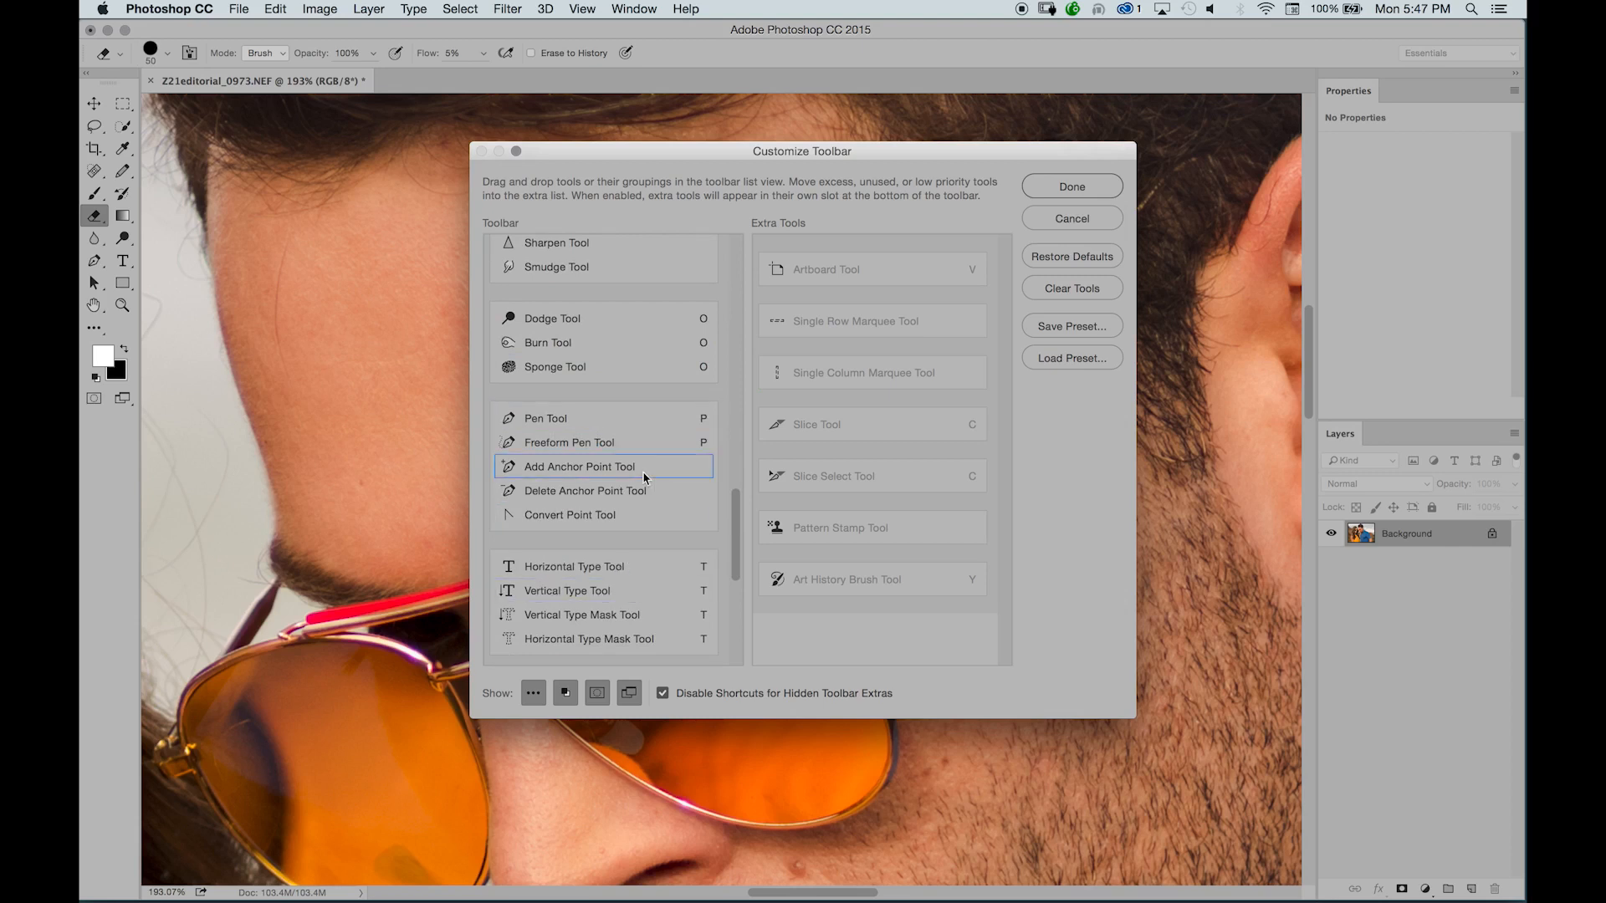
{"action": "scroll", "coordinate": [642, 470], "scroll_direction": "down", "scroll_amount": 8}
{"action": "scroll", "coordinate": [643, 472], "scroll_direction": "up", "scroll_amount": 20}
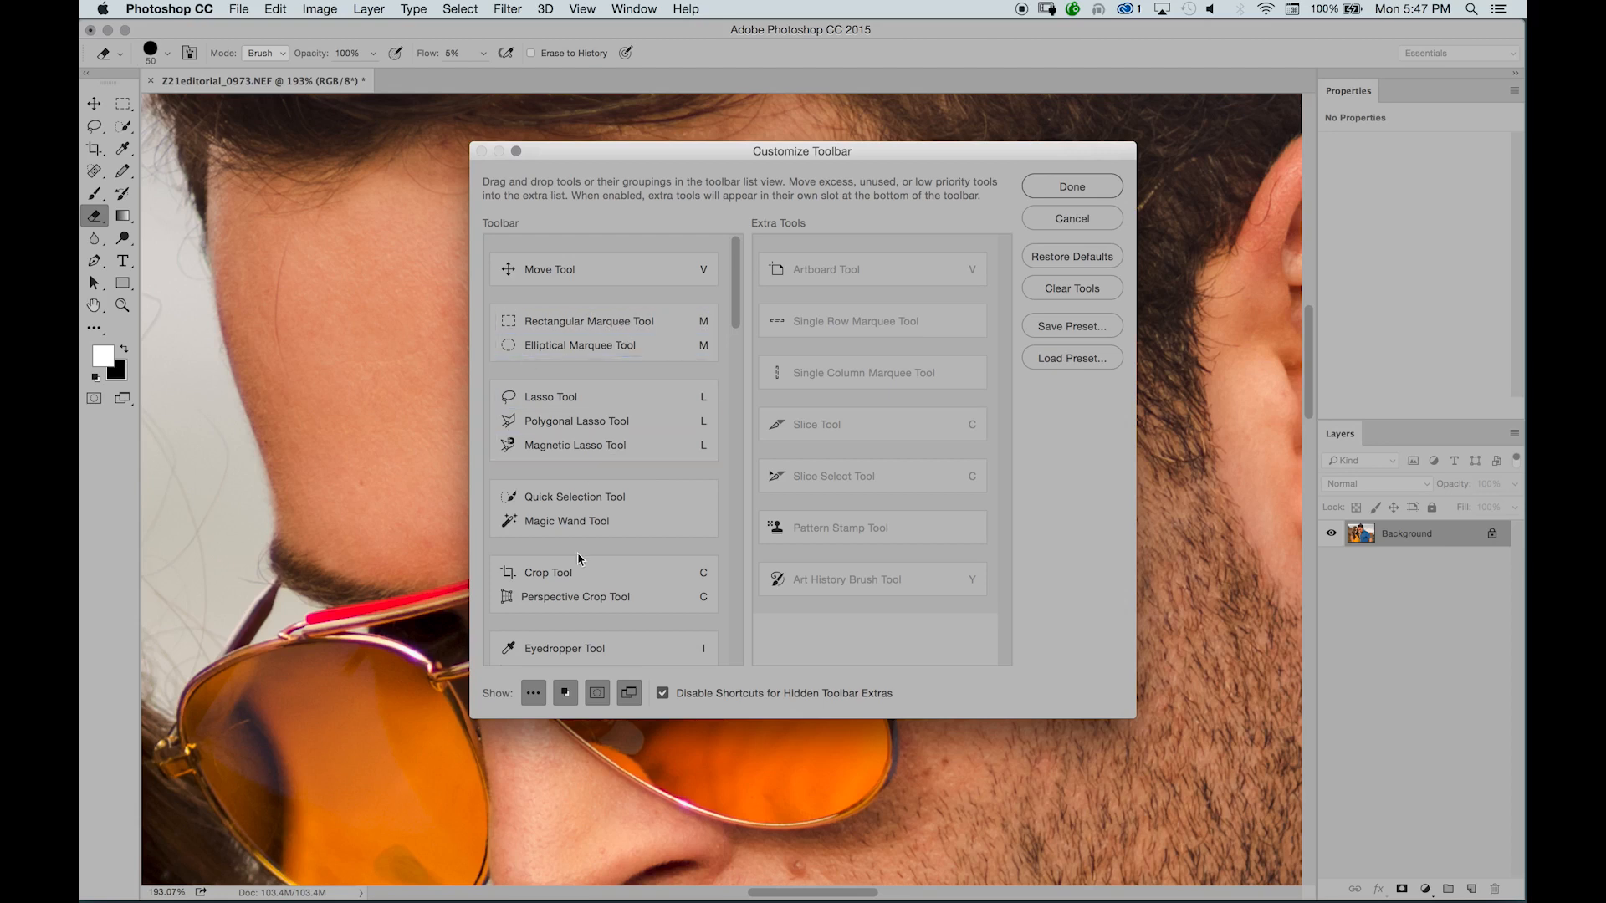
{"action": "scroll", "coordinate": [578, 554], "scroll_direction": "down", "scroll_amount": 15}
{"action": "scroll", "coordinate": [577, 552], "scroll_direction": "down", "scroll_amount": 5}
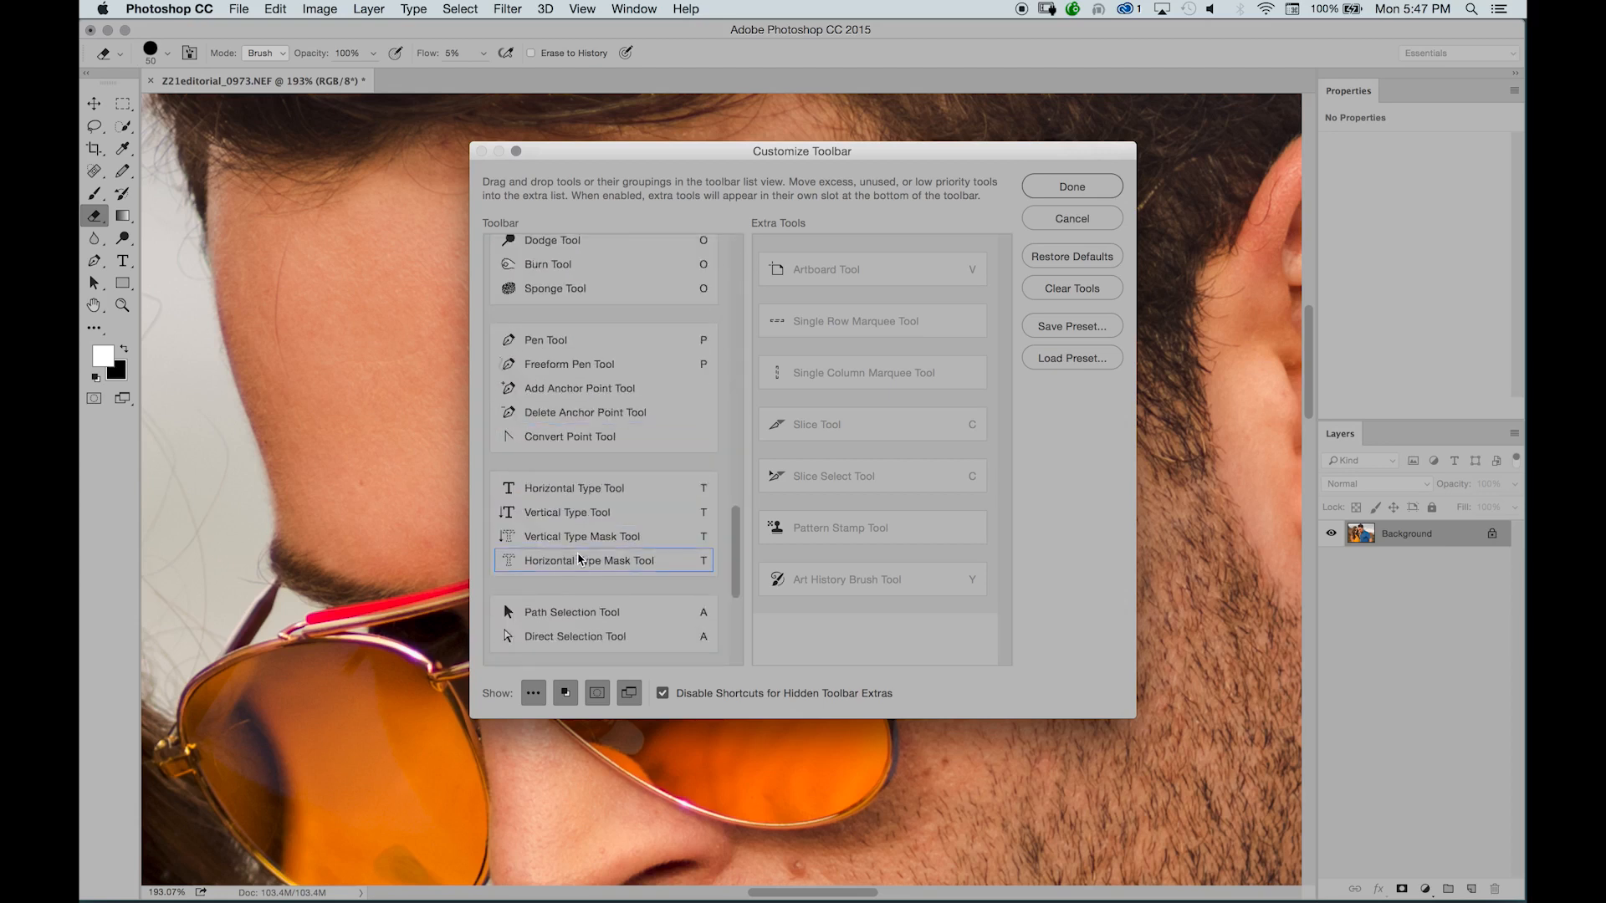
{"action": "scroll", "coordinate": [577, 552], "scroll_direction": "up", "scroll_amount": 10}
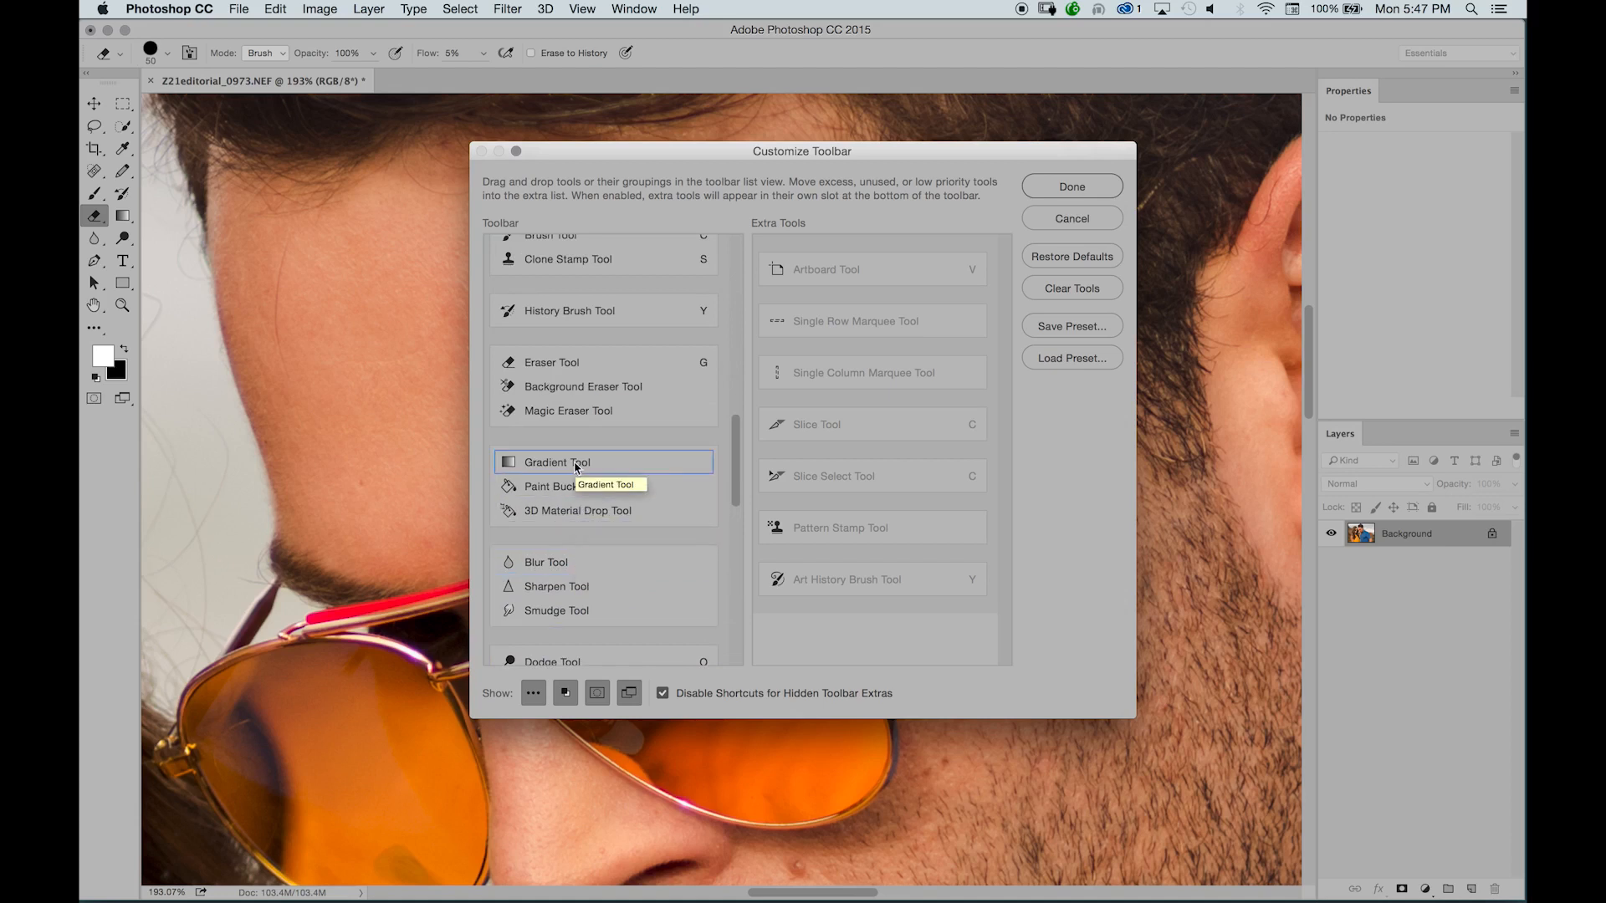
- Separate the Hand Tool from the Rotate View Tool and split the shape tools into individual groups
{"action": "scroll", "coordinate": [576, 466], "scroll_direction": "down", "scroll_amount": 8}
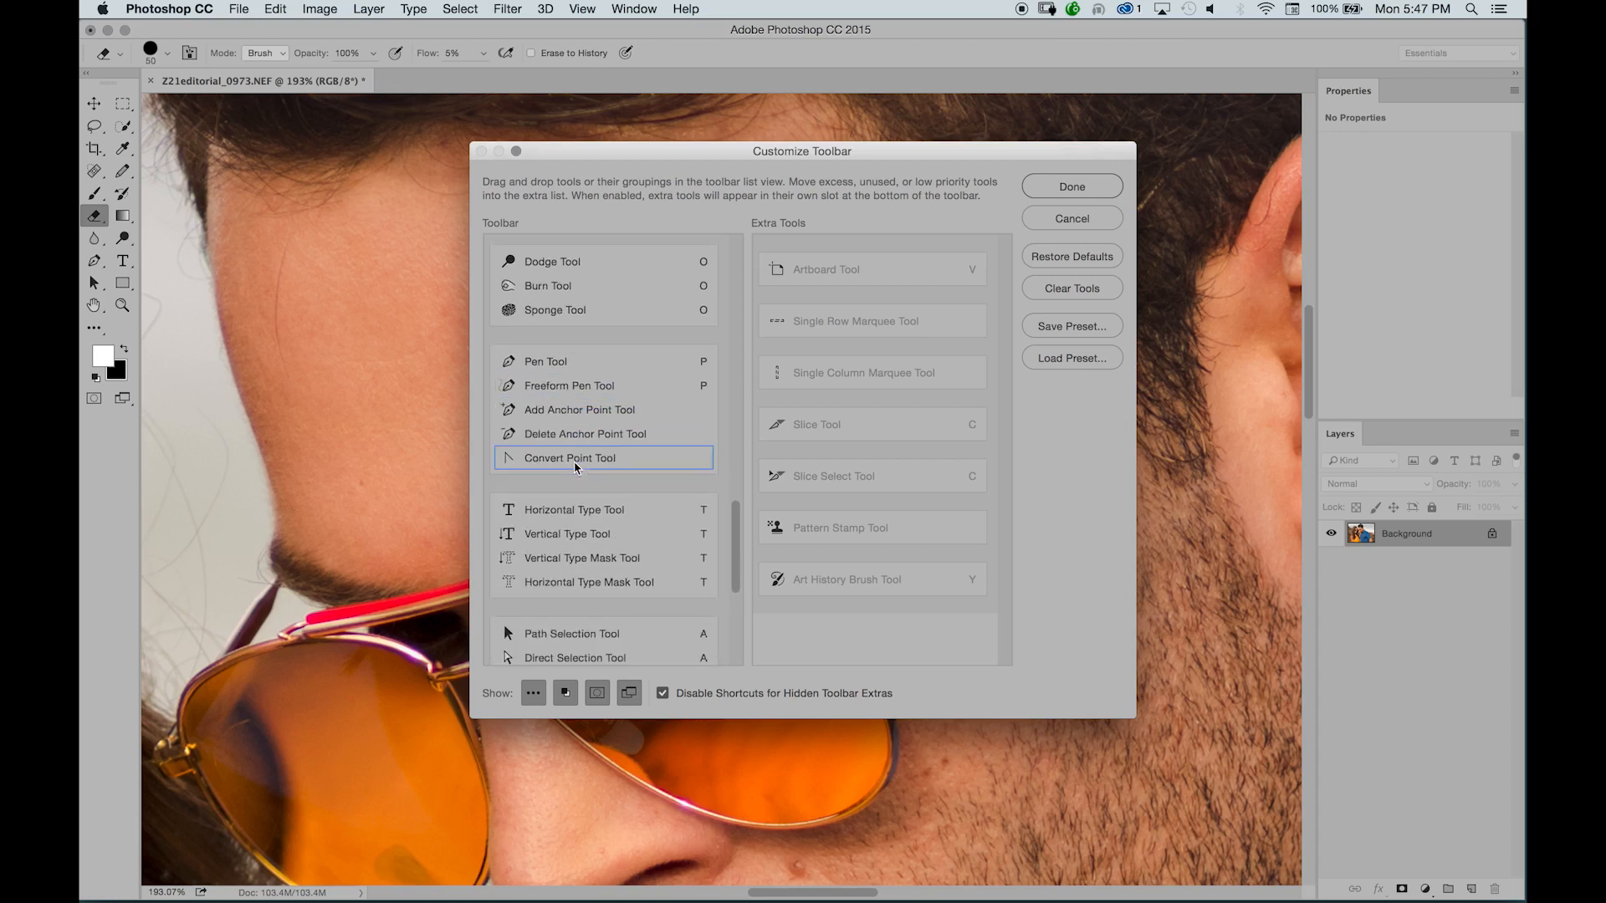
{"action": "scroll", "coordinate": [573, 468], "scroll_direction": "down", "scroll_amount": 5}
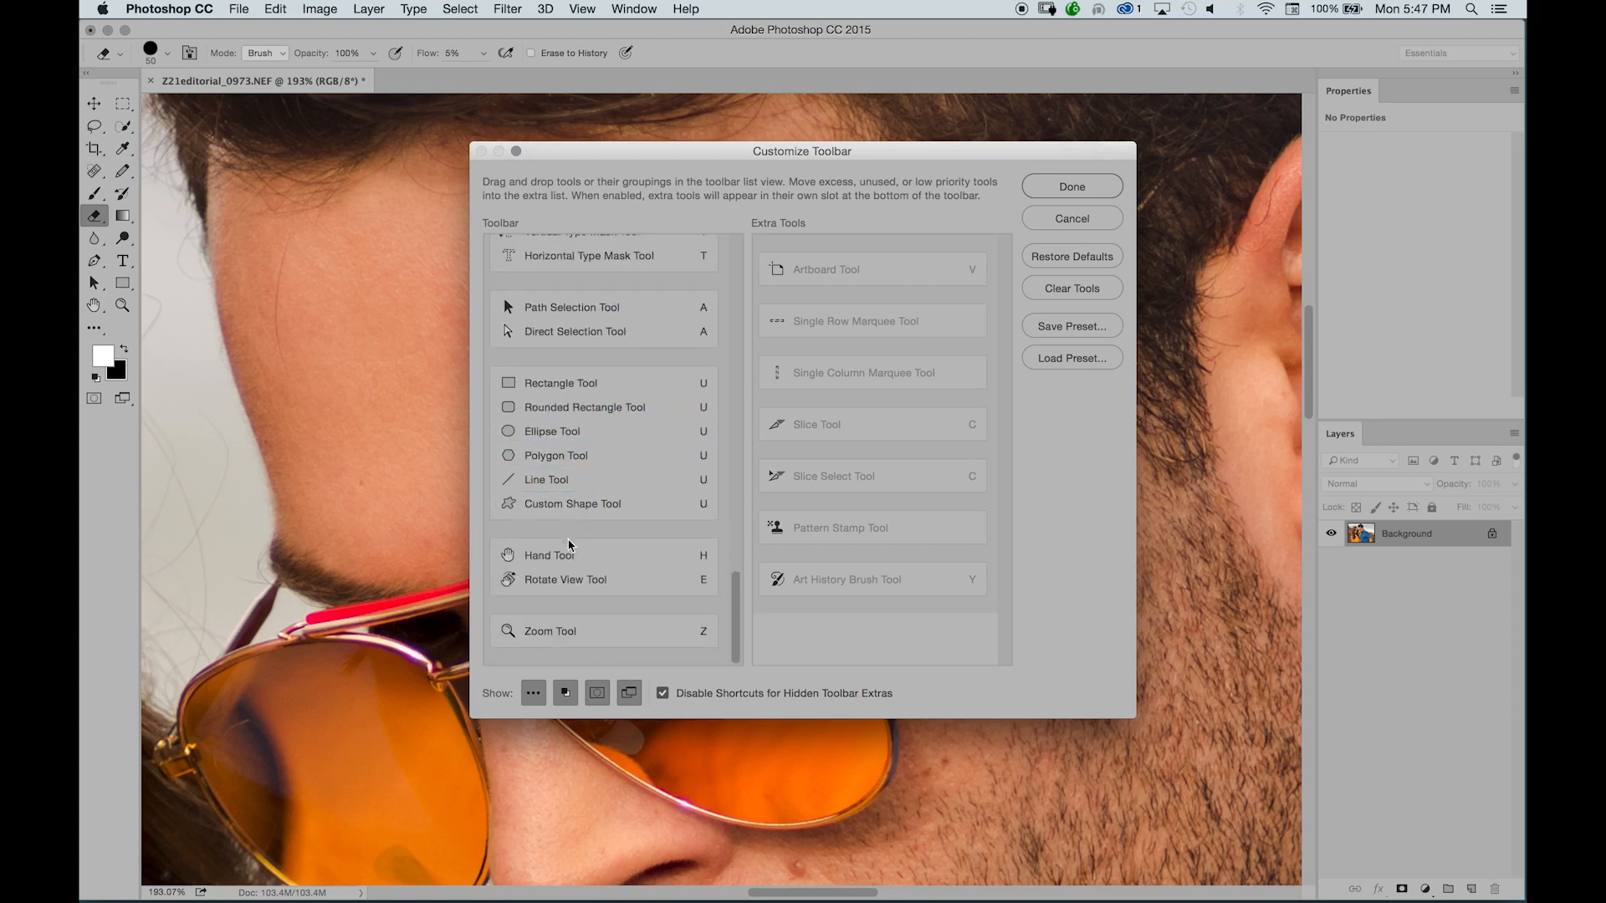
{"action": "left_click_drag", "start_coordinate": [583, 559], "coordinate": [575, 615]}
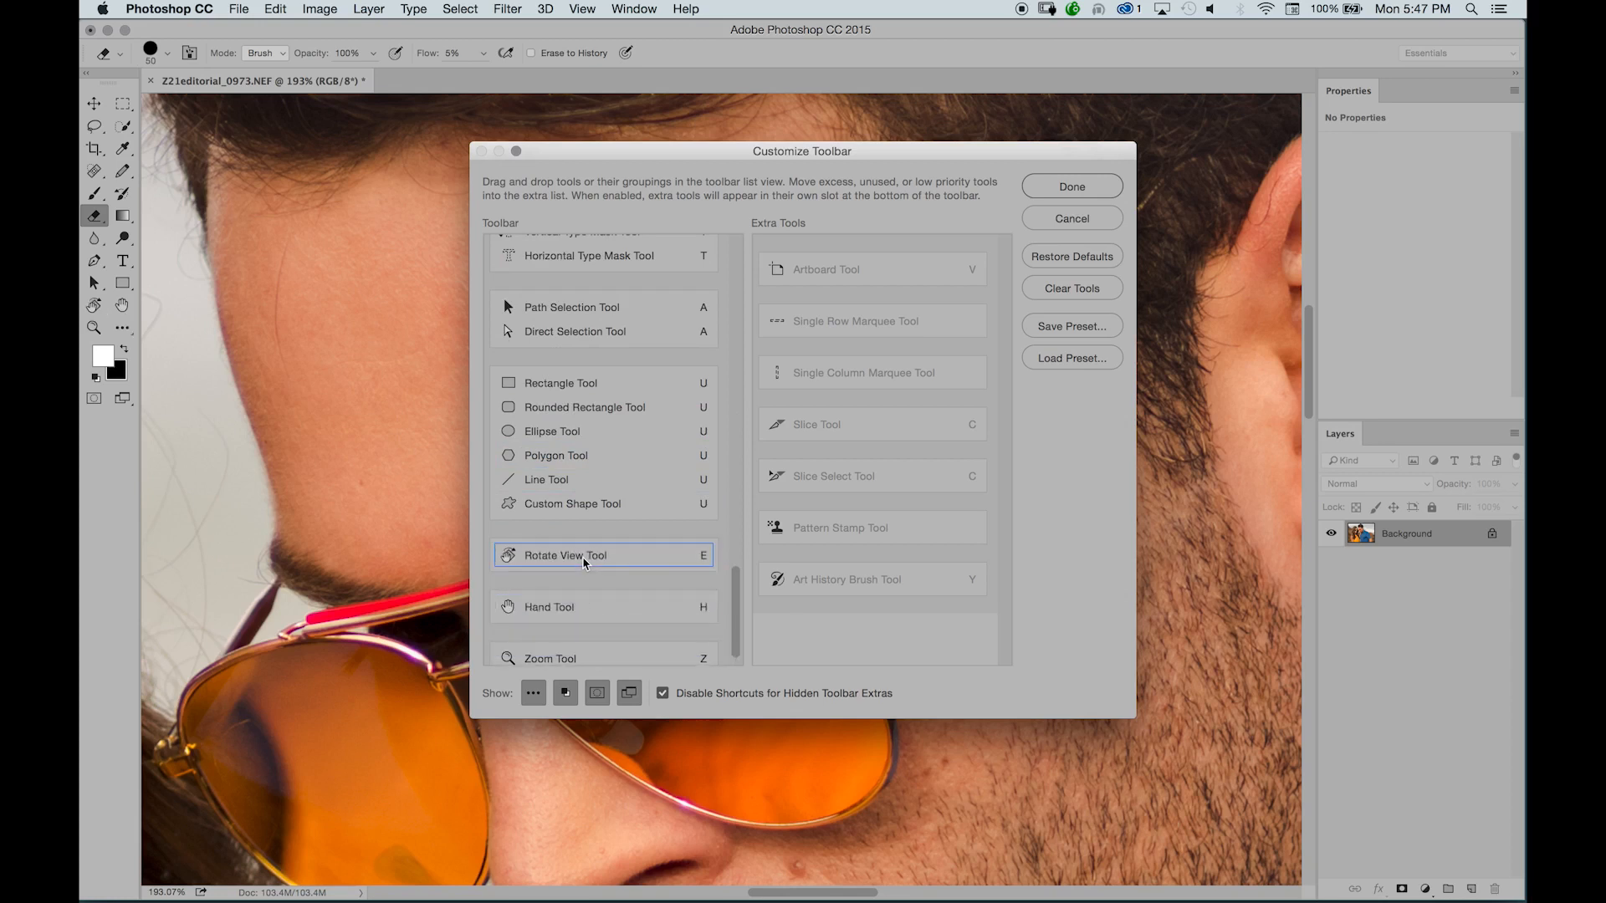
{"action": "left_click_drag", "start_coordinate": [574, 503], "coordinate": [590, 425]}
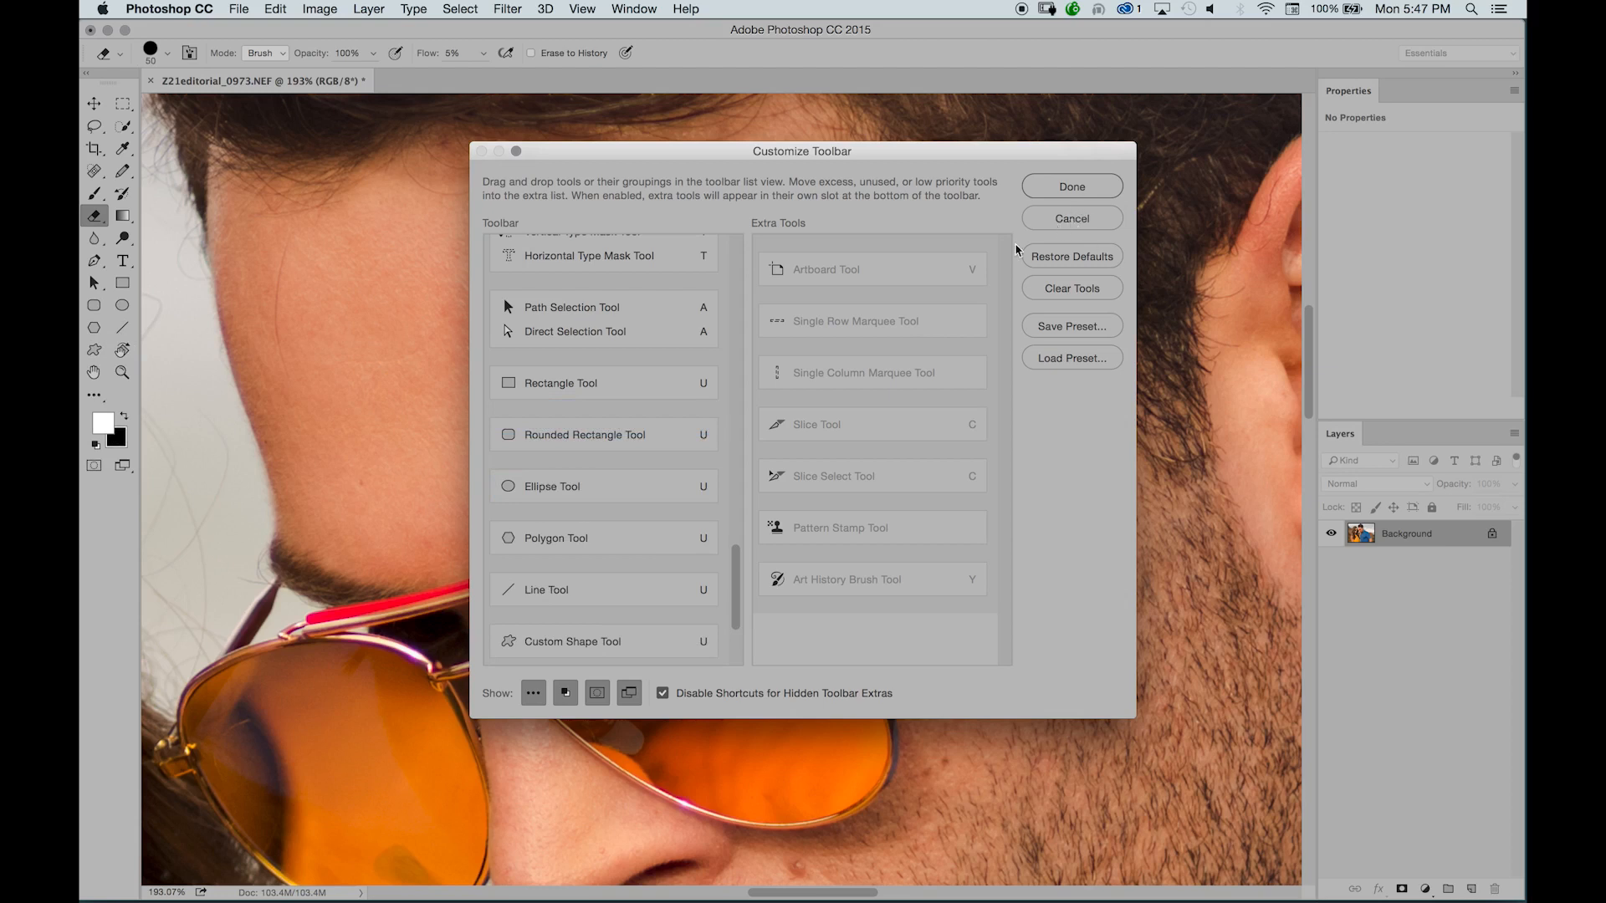
- Discard all toolbar customizations and close the Customize Toolbar dialog
{"action": "scroll", "coordinate": [697, 542], "scroll_direction": "up", "scroll_amount": 15}
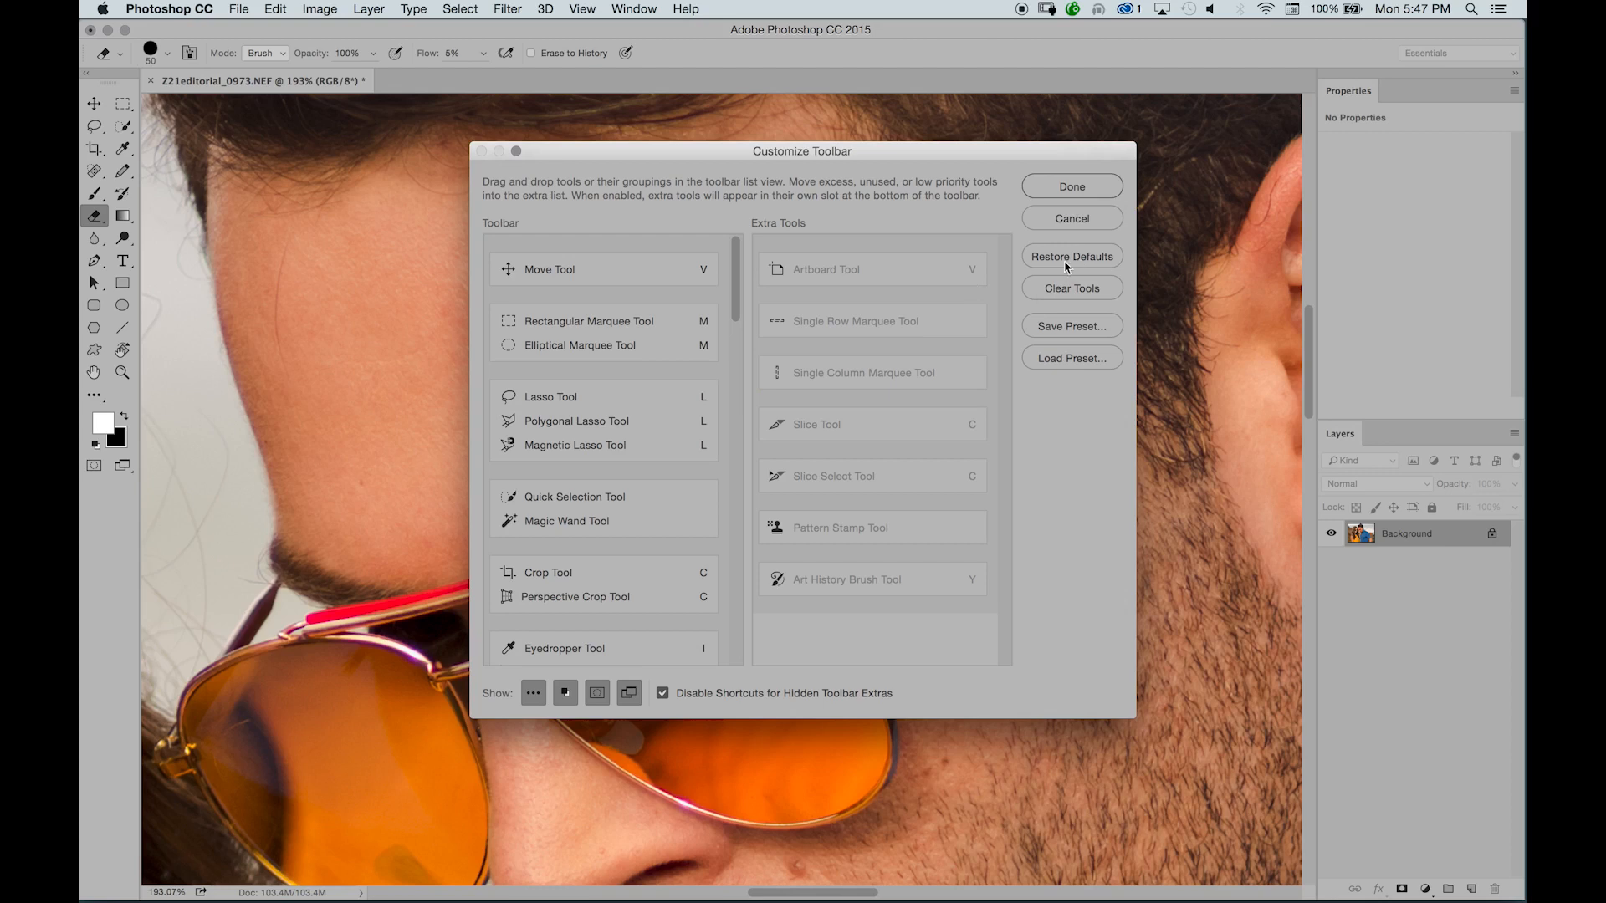
{"action": "left_click", "coordinate": [1071, 219]}
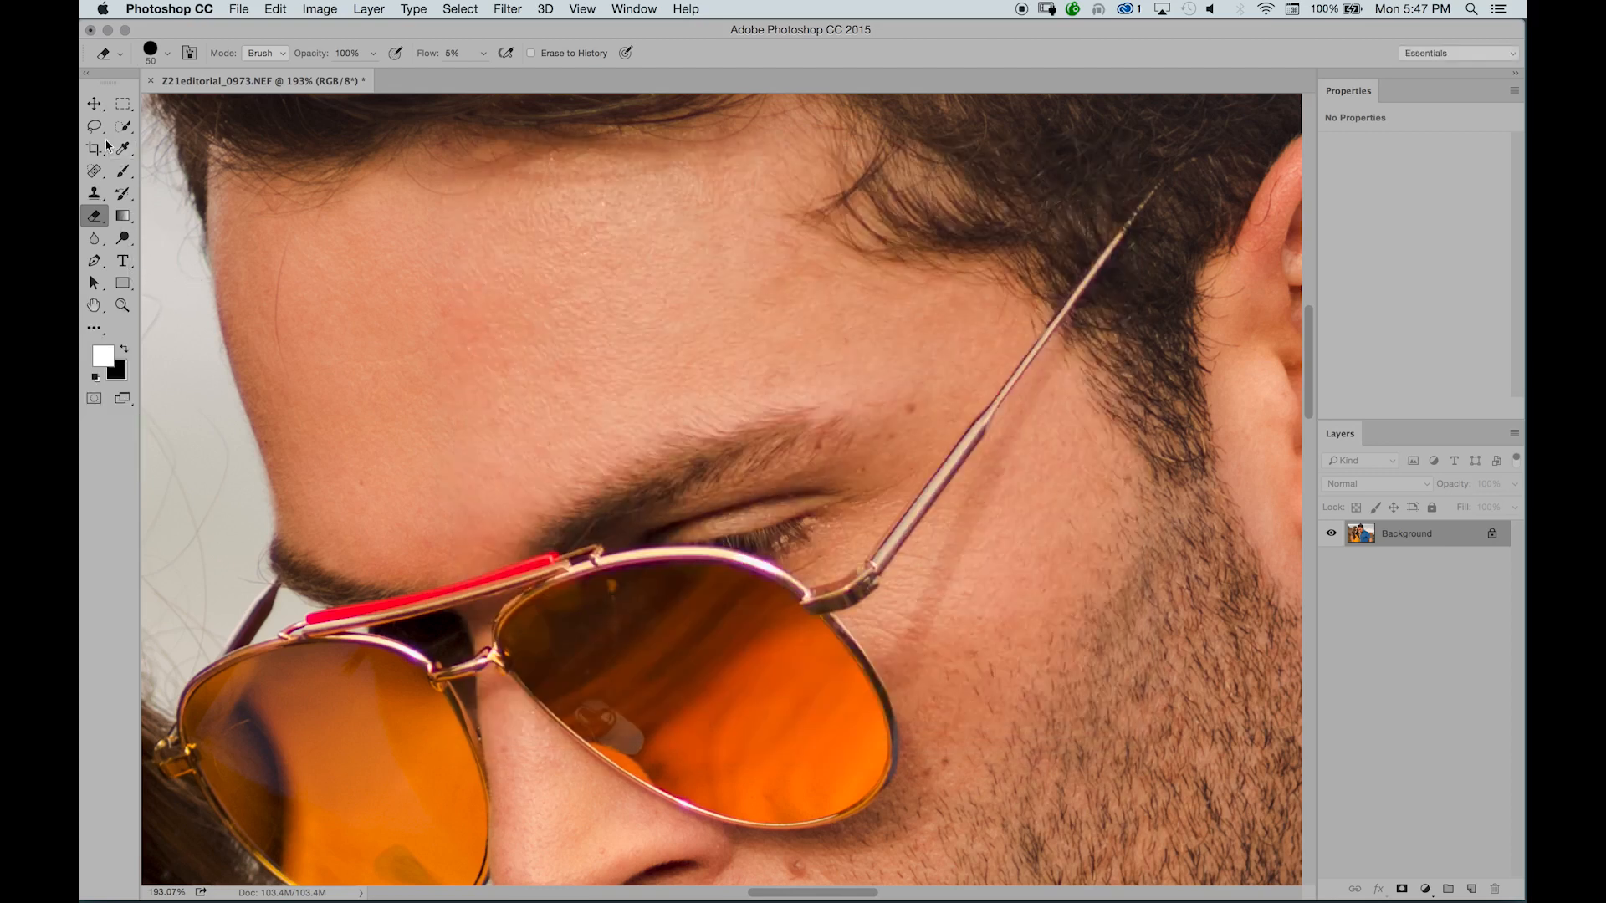
- Move the Artboard Tool from the Move Tool's group to Extra Tools in Customize Toolbar and apply the change
{"action": "left_click", "coordinate": [104, 329]}
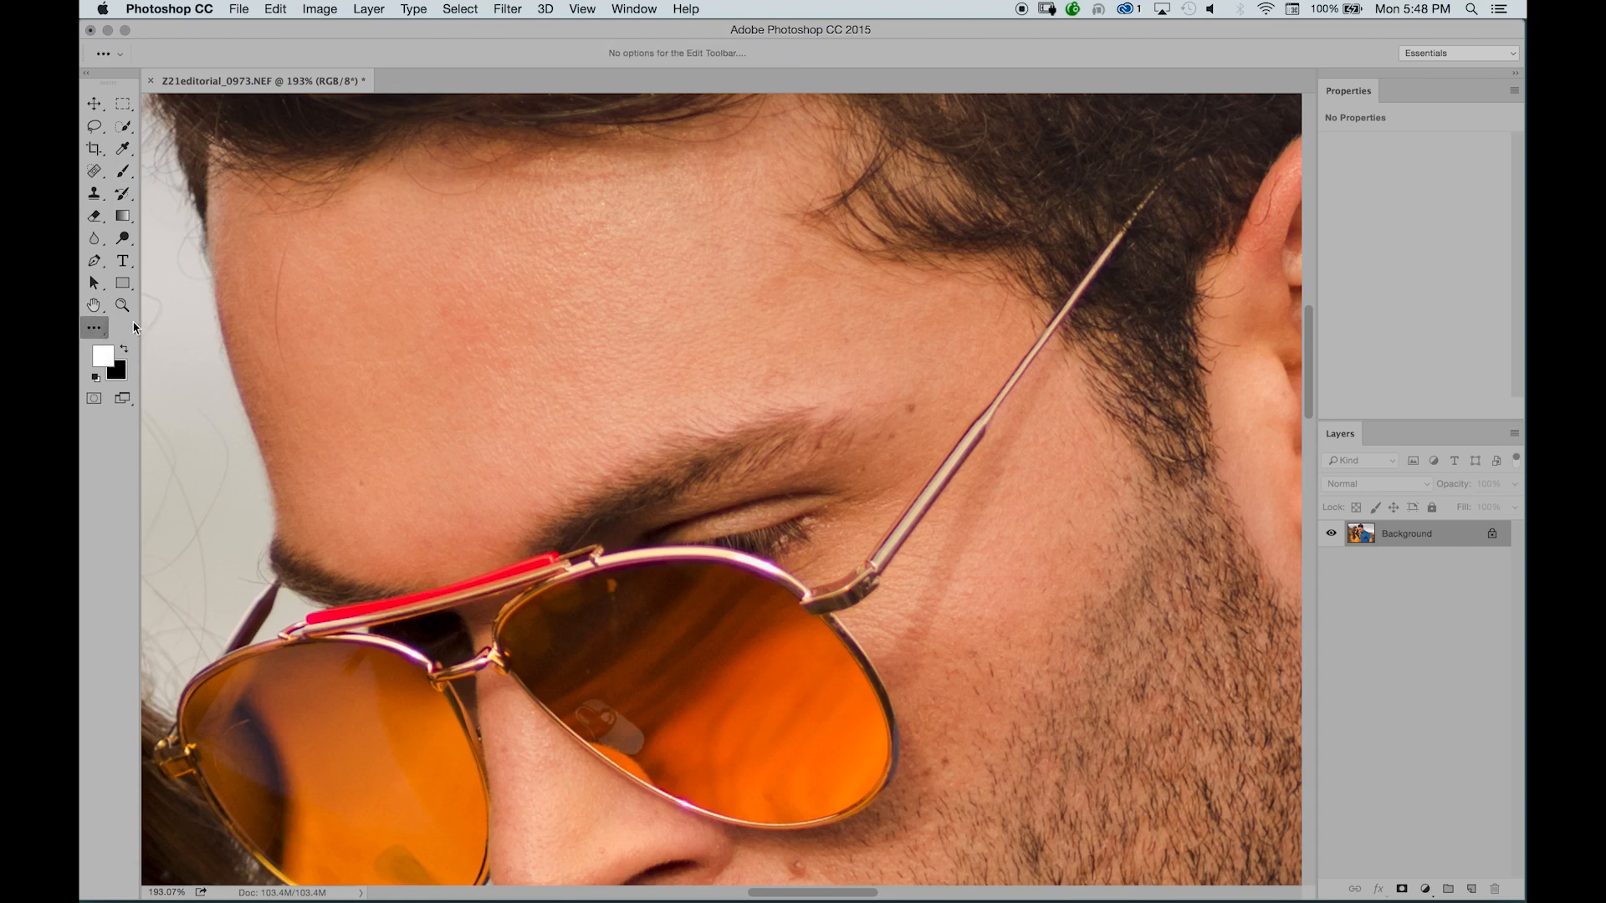
{"action": "left_click", "coordinate": [135, 328]}
{"action": "left_click_drag", "start_coordinate": [568, 293], "coordinate": [840, 305]}
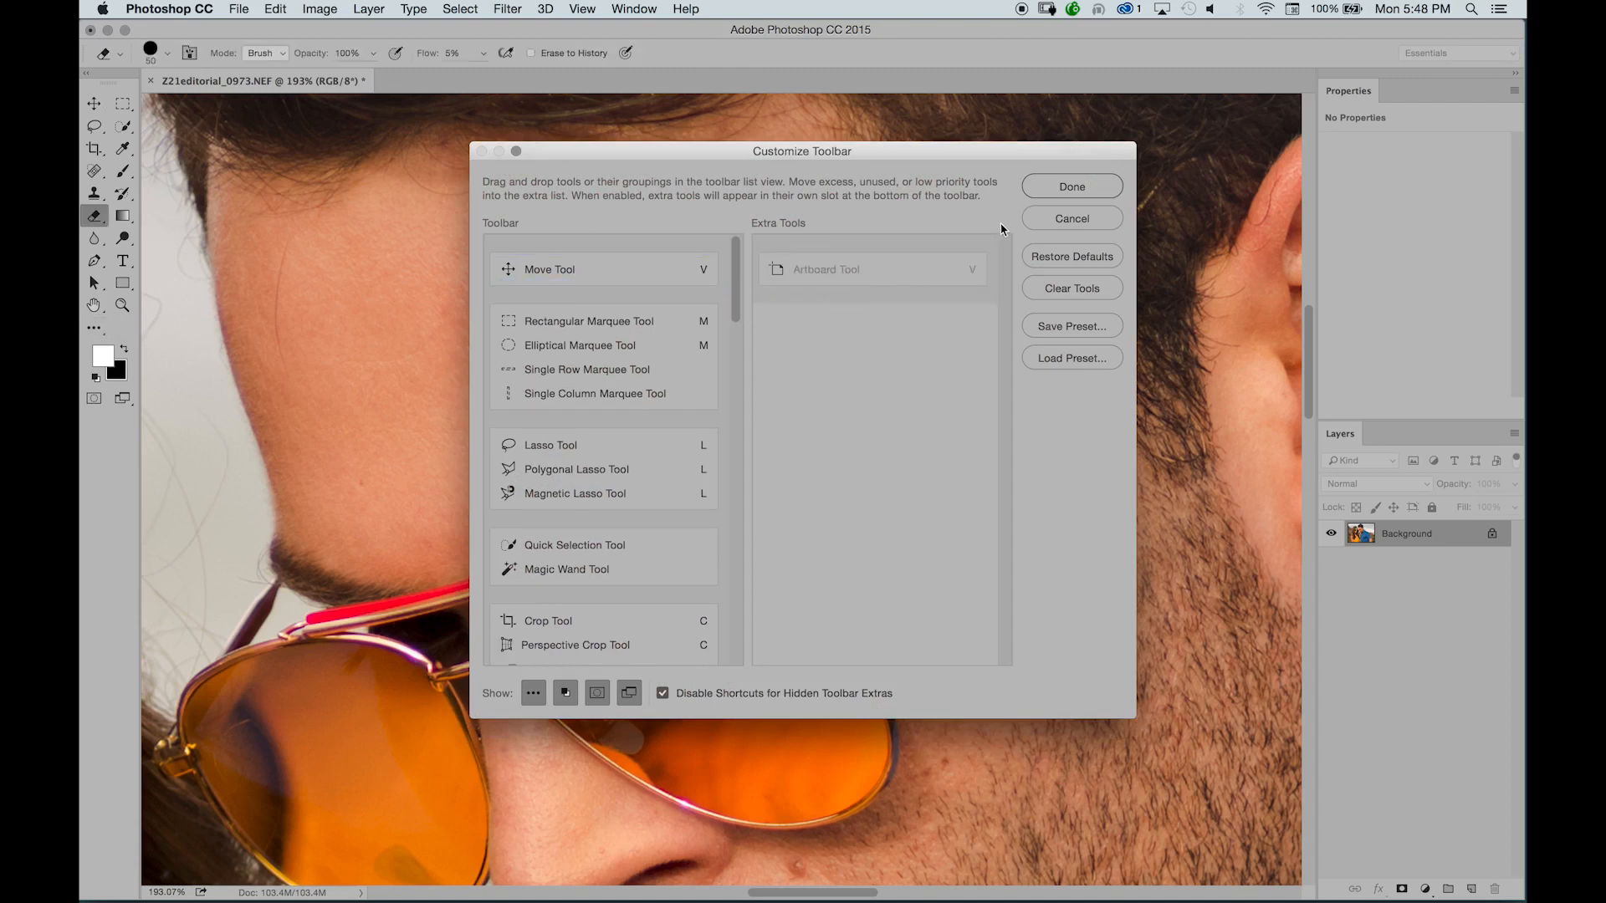
{"action": "left_click", "coordinate": [1062, 189]}
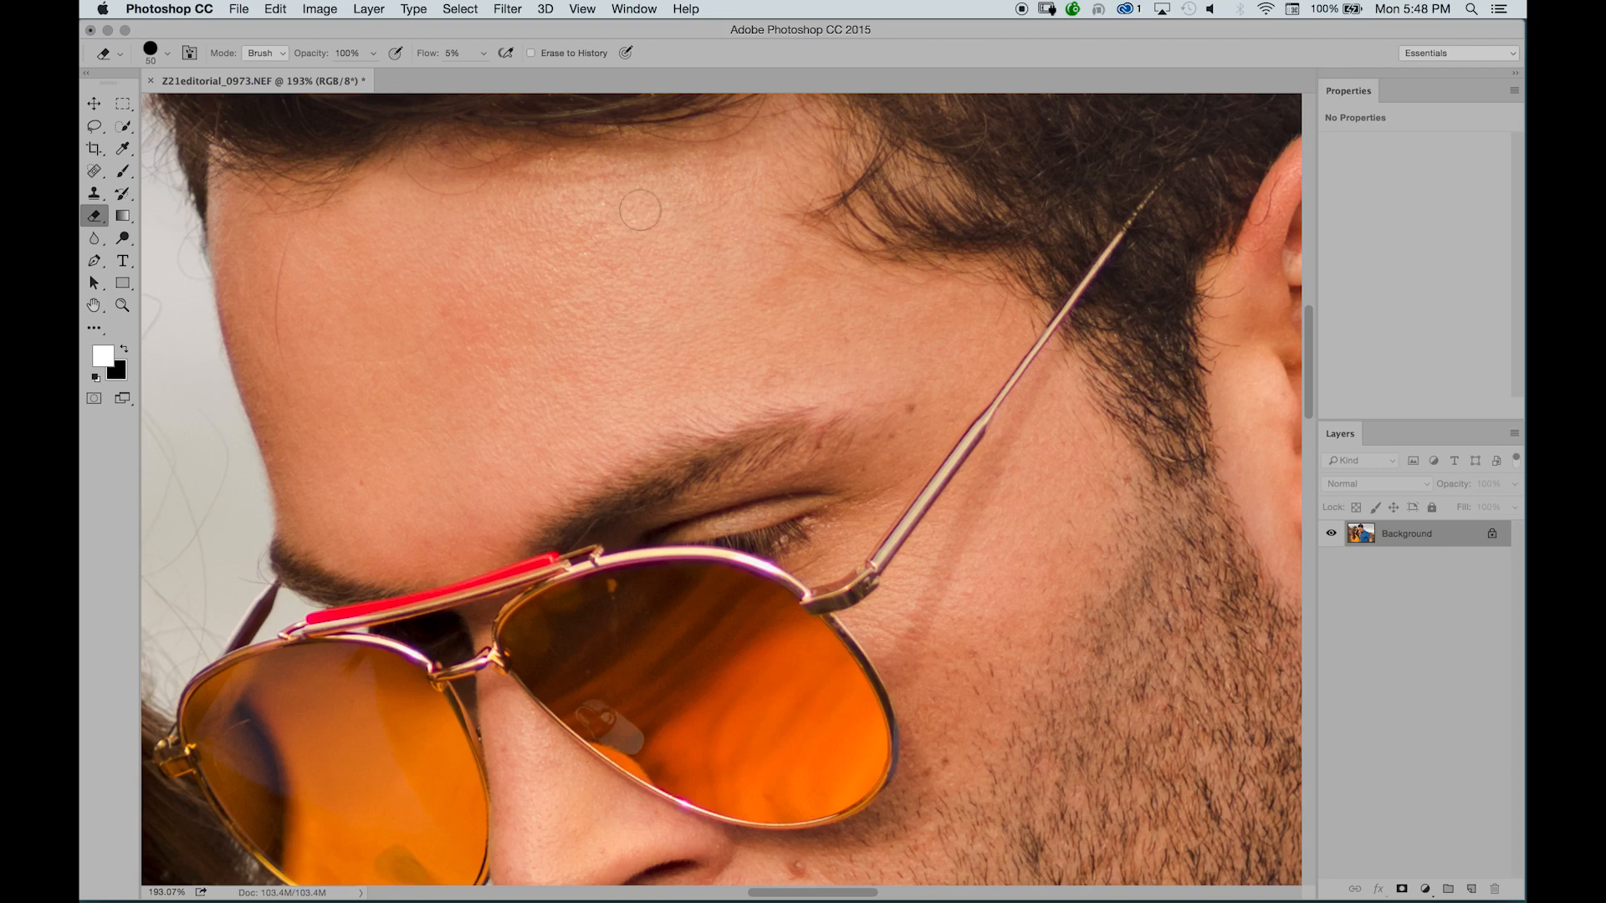
- Reopen toolbar customization, clear all tools from the toolbar, and look through the Extra Tools list
{"action": "left_click", "coordinate": [88, 334]}
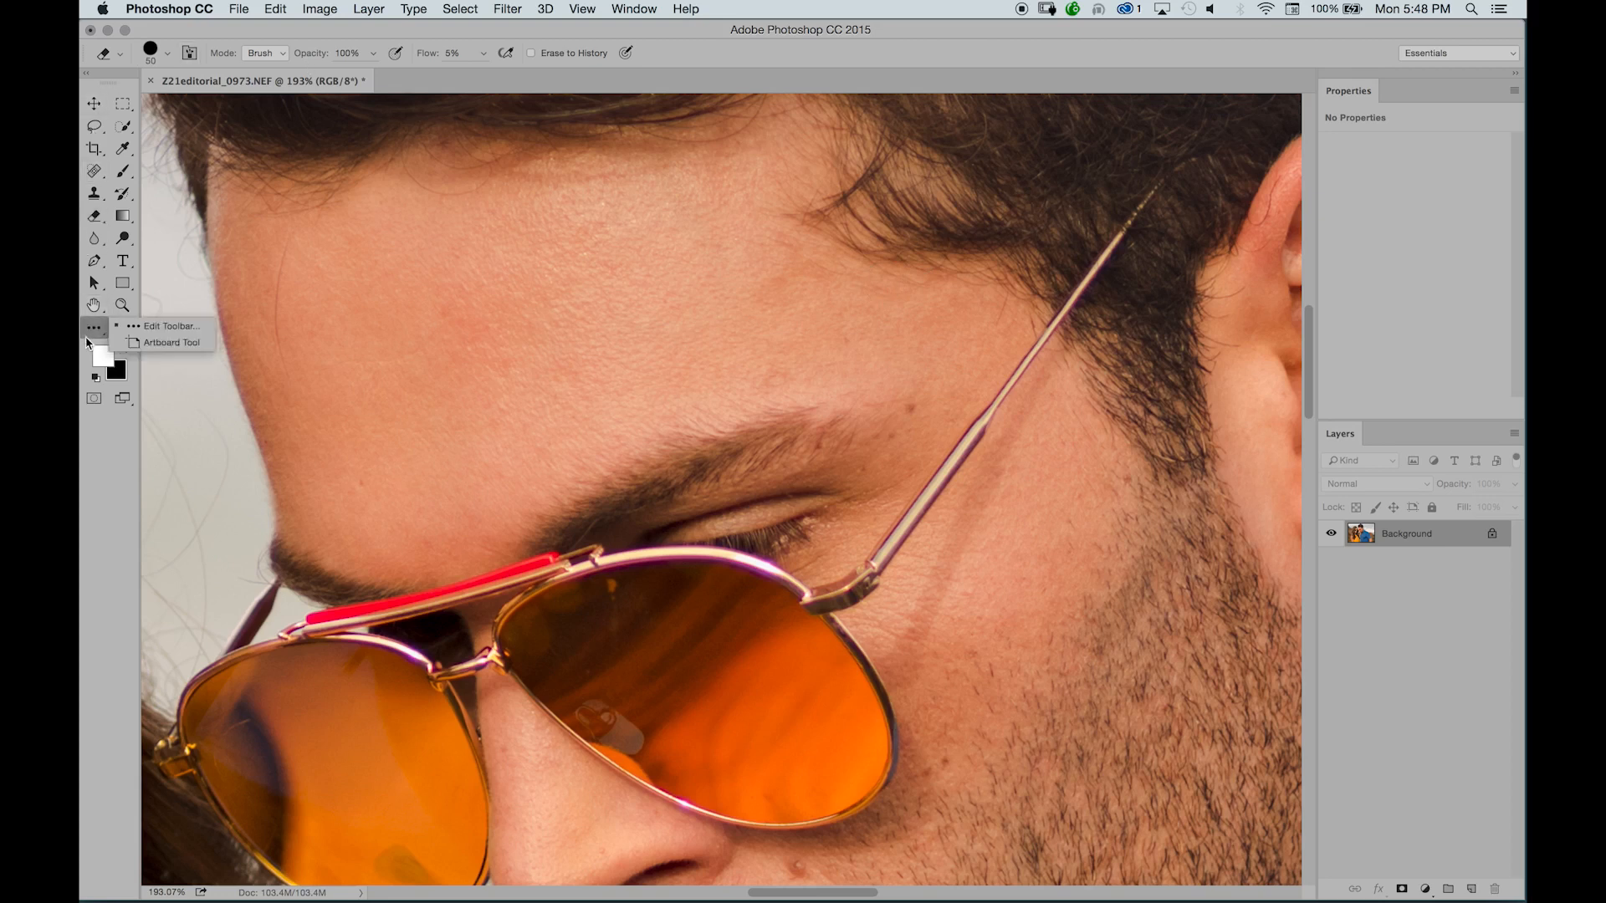
{"action": "left_click", "coordinate": [164, 328]}
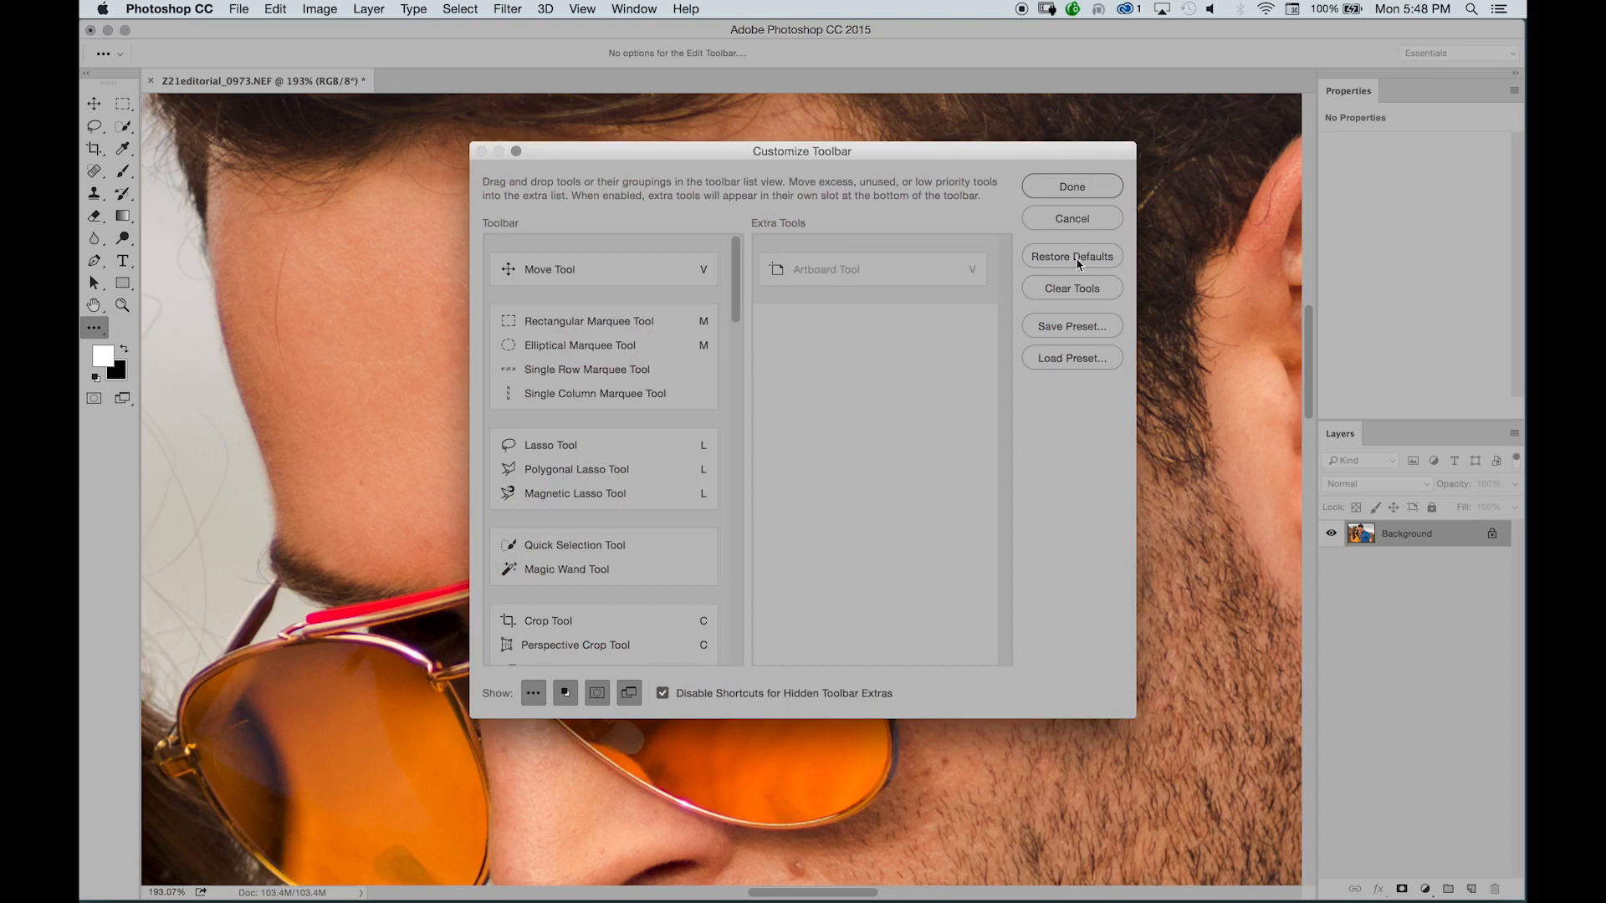
{"action": "left_click", "coordinate": [1079, 290]}
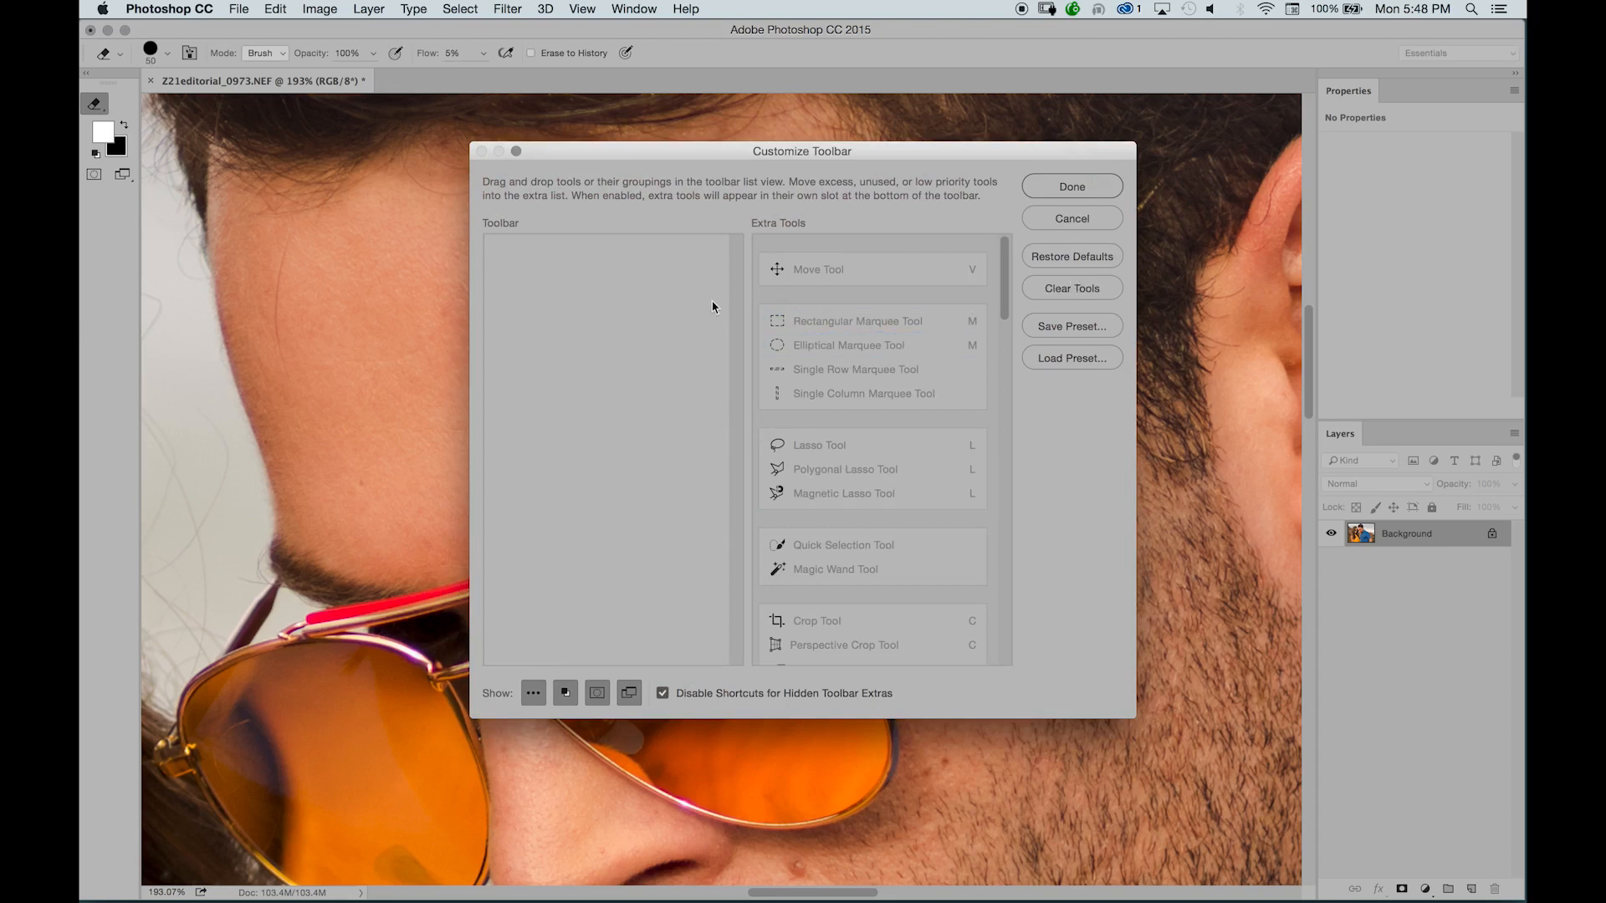
{"action": "scroll", "coordinate": [880, 425], "scroll_direction": "down", "scroll_amount": 10}
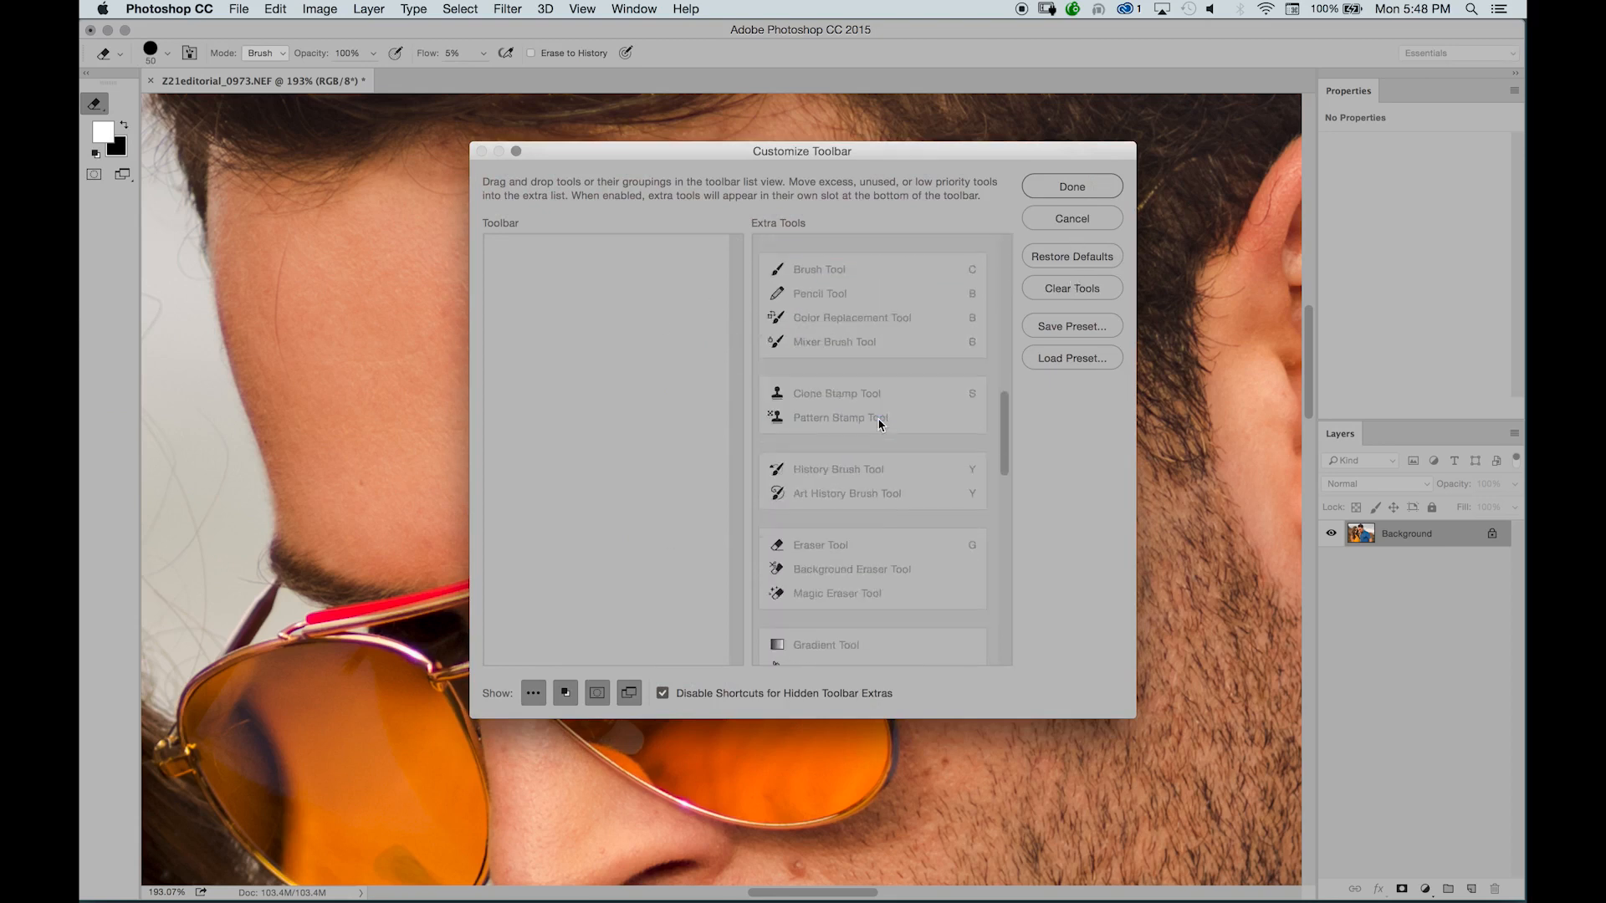
- Restore the default toolbar, overriding the conflicting shortcuts, and apply the layout
{"action": "left_click", "coordinate": [1071, 258]}
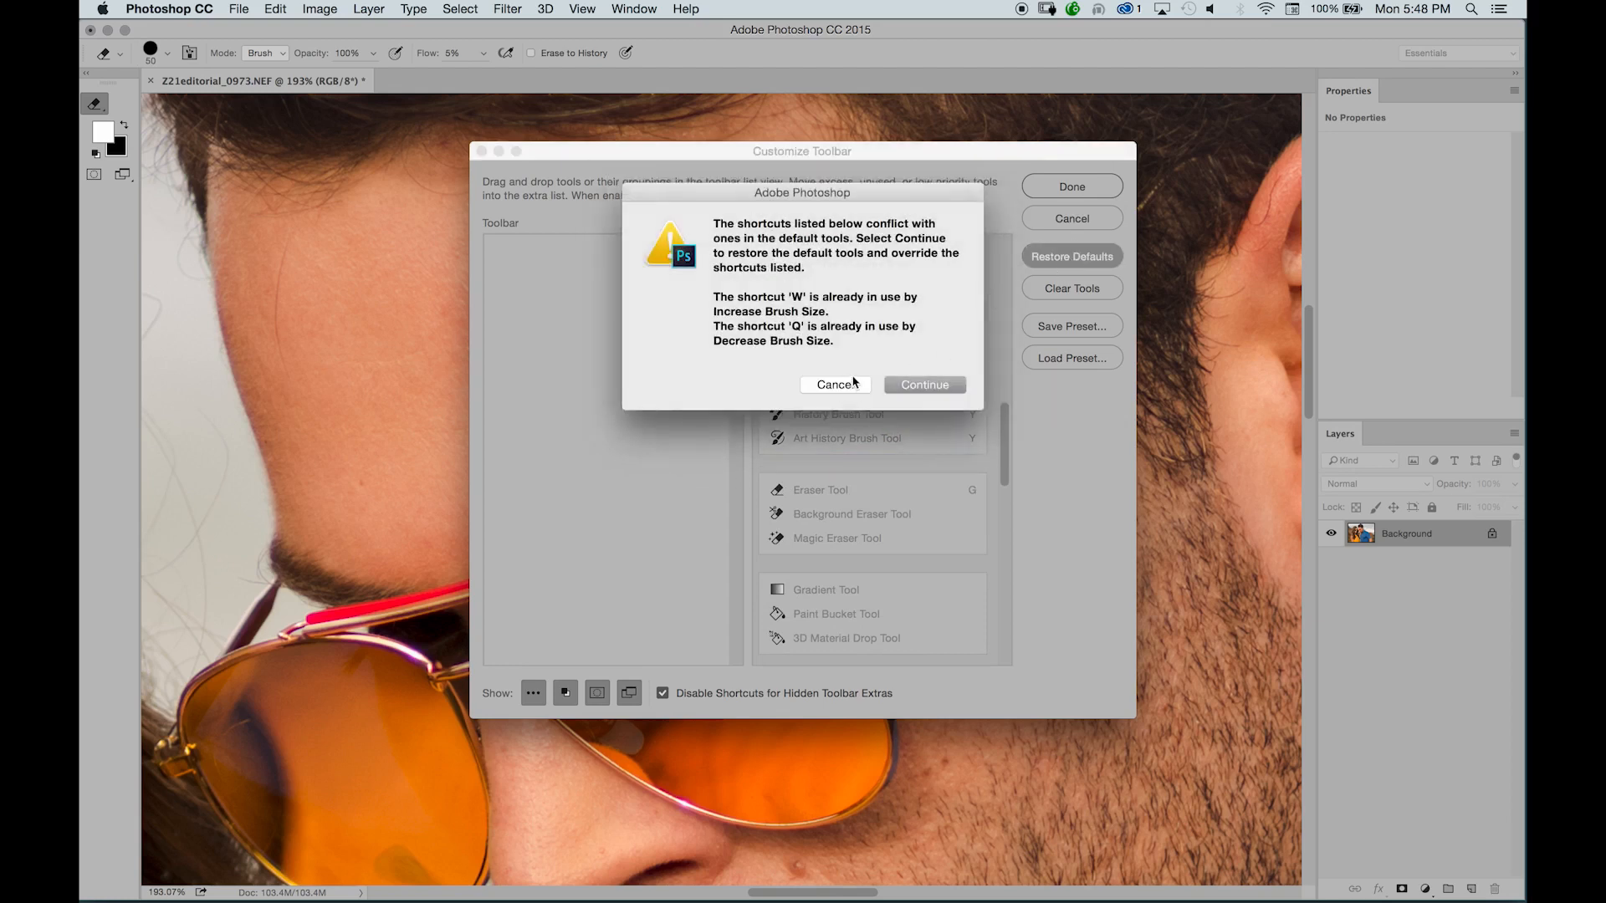
{"action": "left_click", "coordinate": [911, 389]}
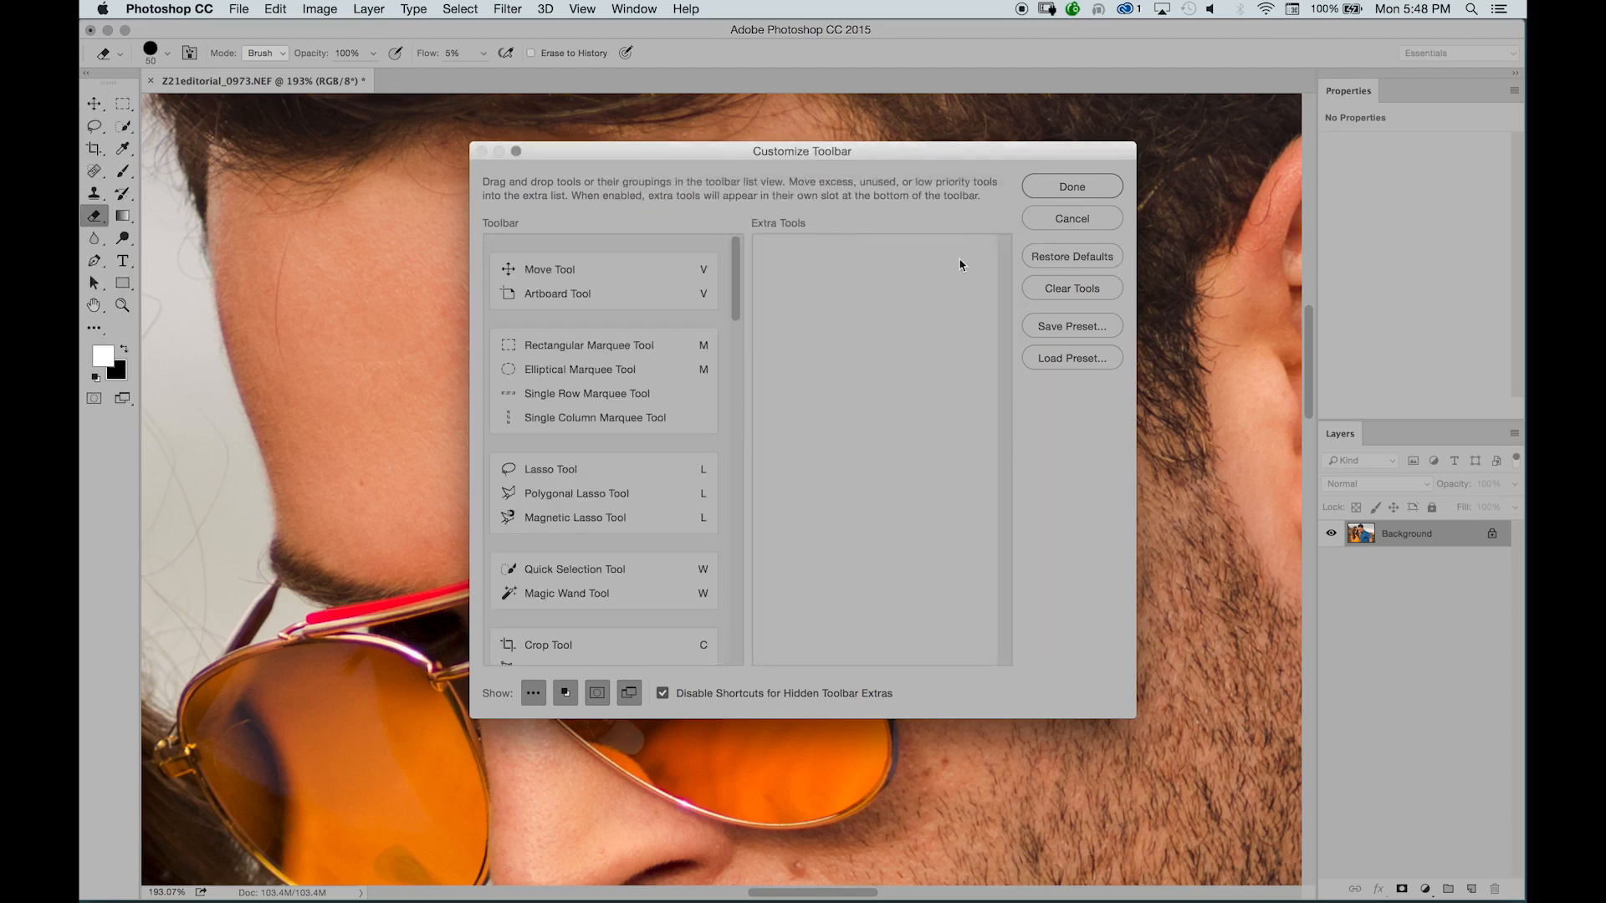
{"action": "left_click", "coordinate": [1079, 187]}
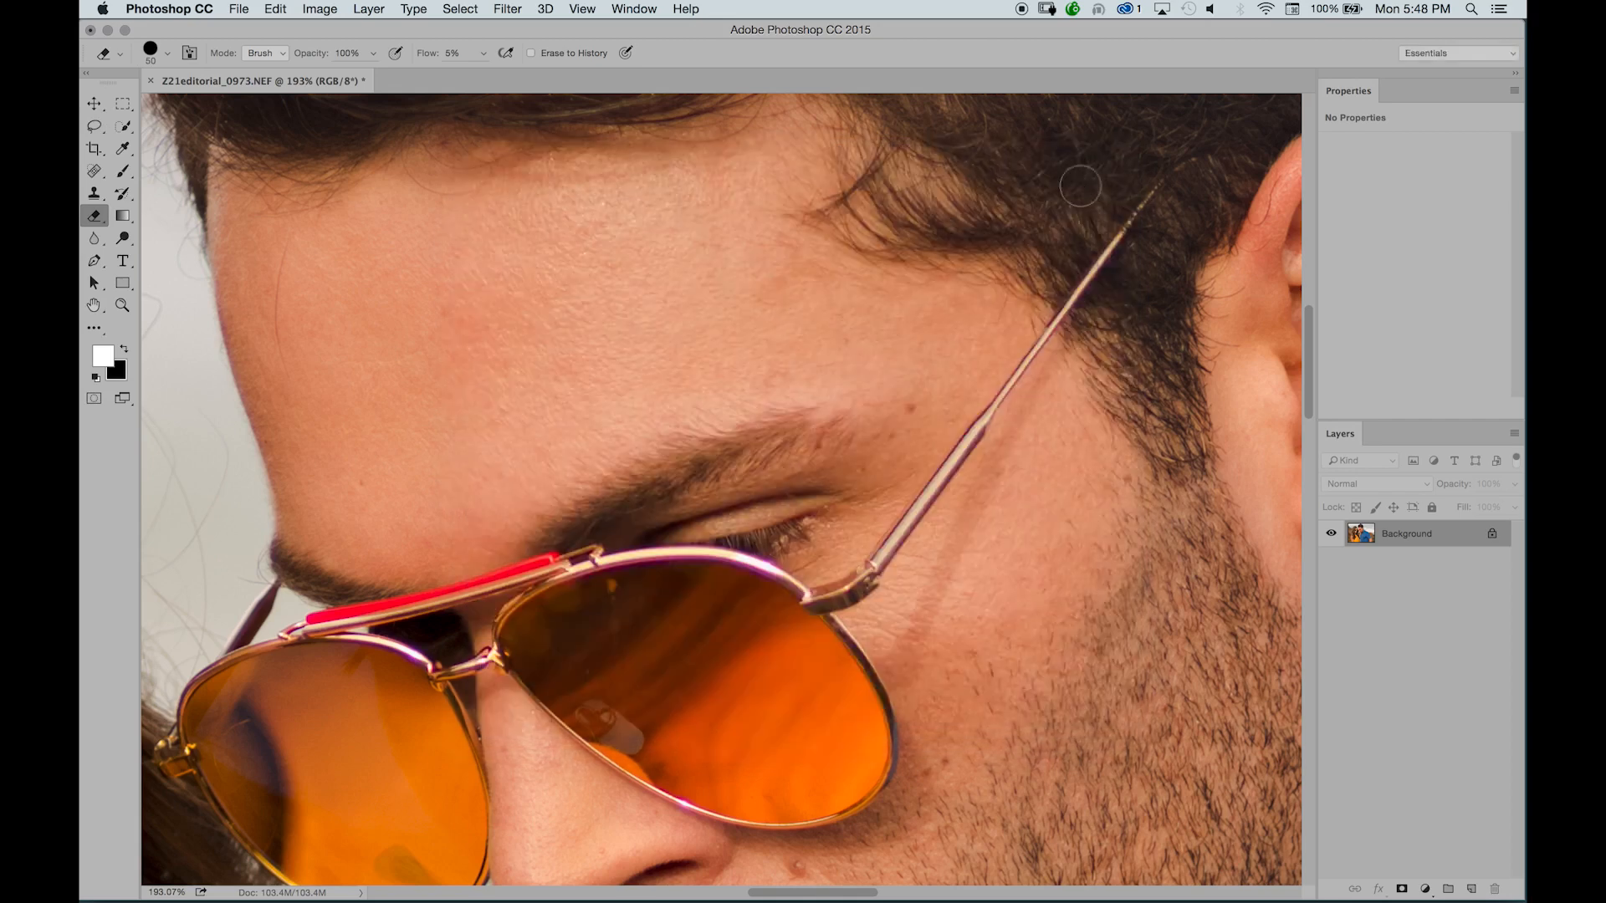